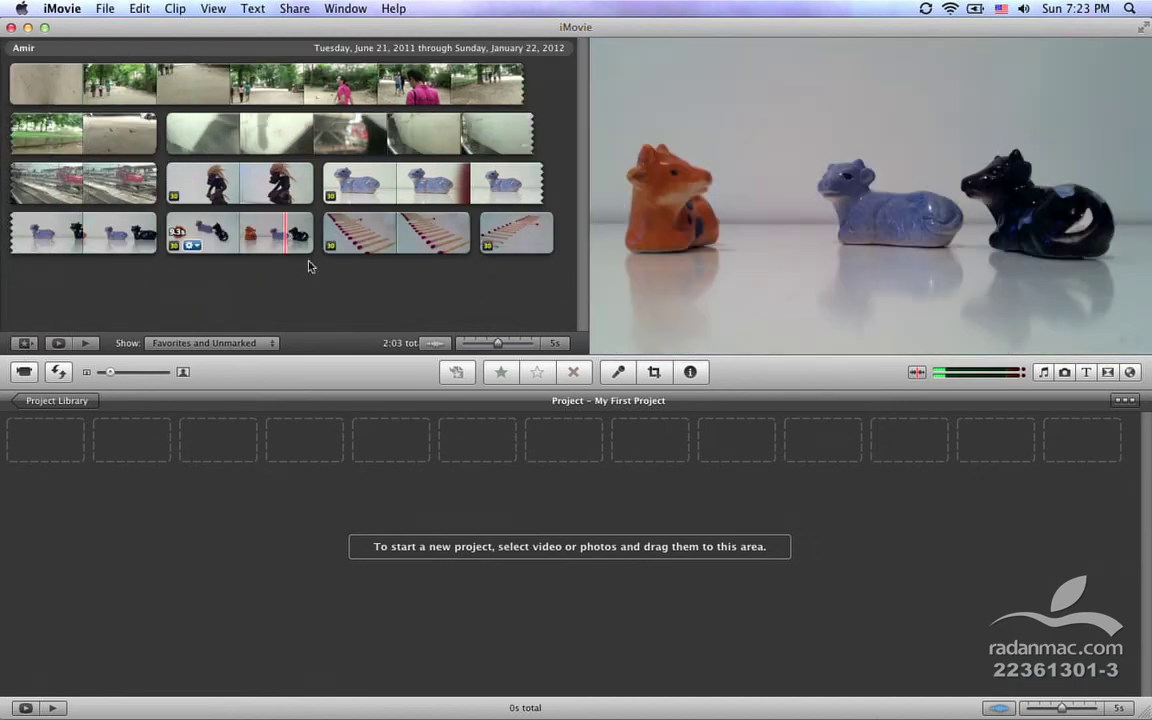
# Step: Display the audio waveforms on the event clips, and hide them again
pyautogui.click(436, 344)
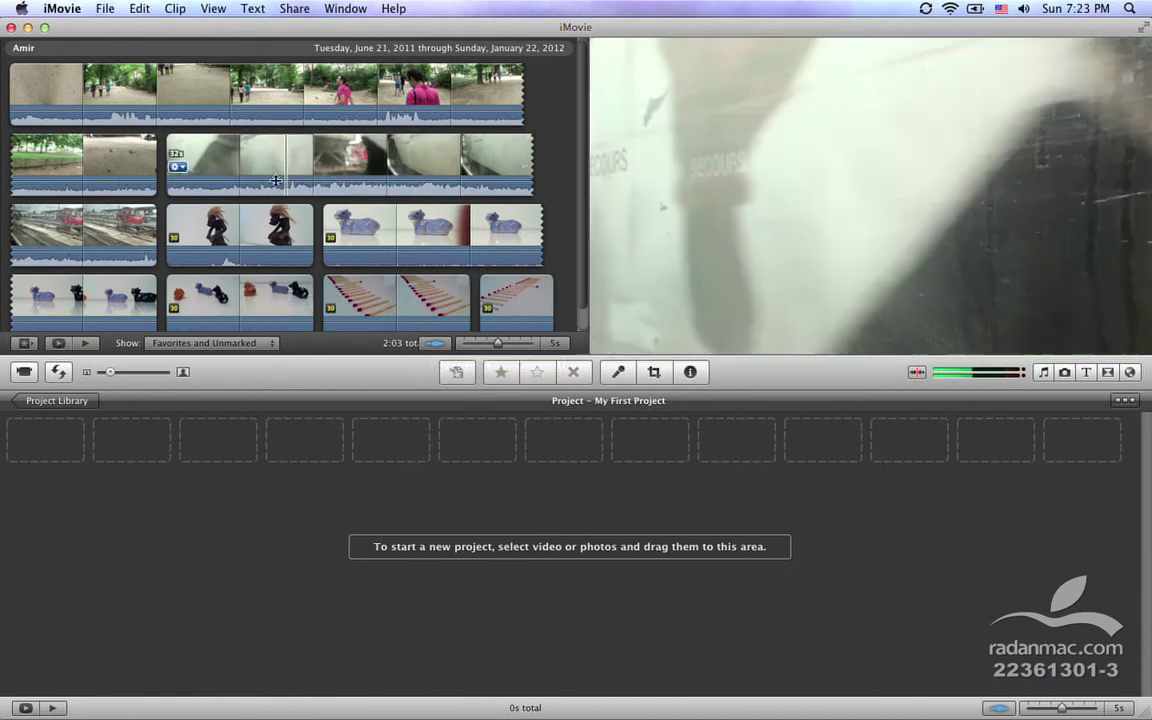
pyautogui.click(436, 345)
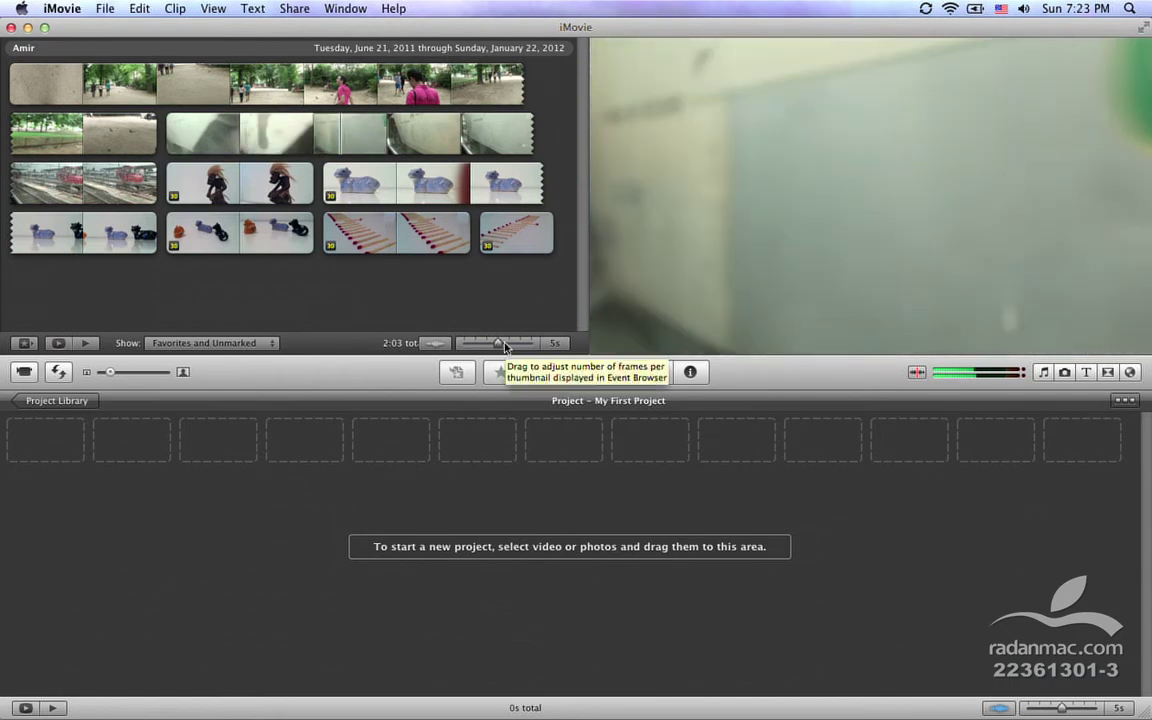
# Step: Try event thumbnail durations of 10, 30, 2 and 1 seconds per frame, and restore 5 seconds
pyautogui.moveTo(503, 347)
pyautogui.mouseDown()
pyautogui.moveTo(480, 346)
pyautogui.moveTo(516, 347)
pyautogui.mouseUp()
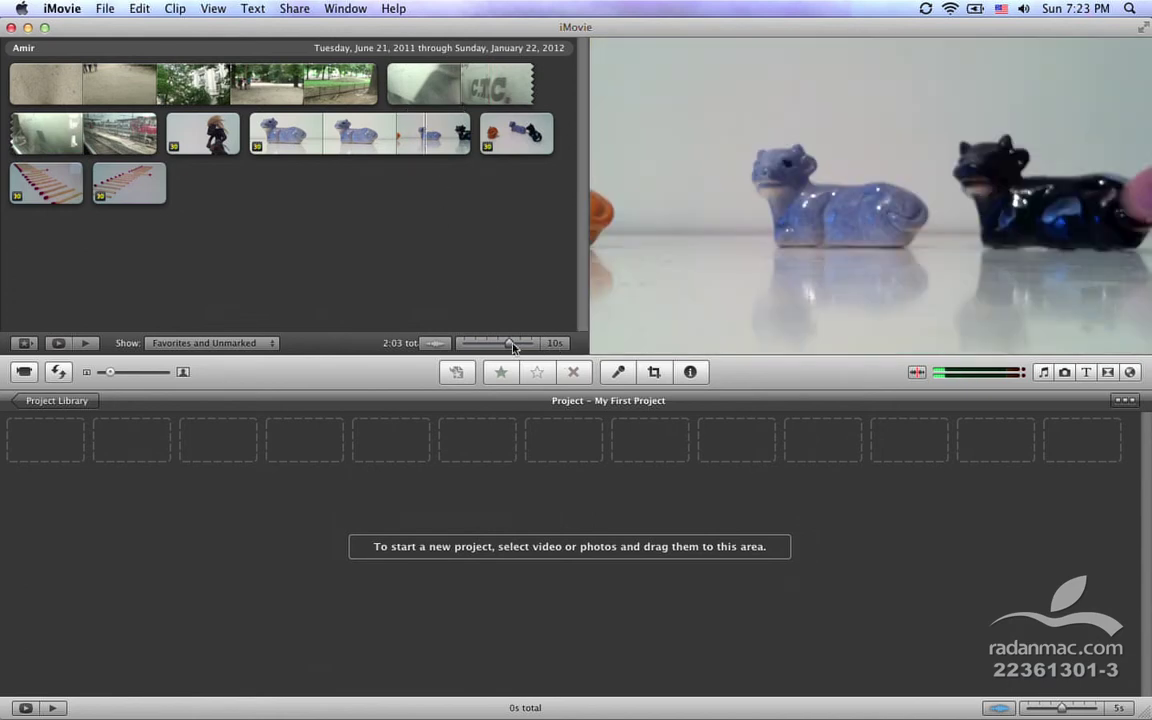
pyautogui.moveTo(508, 345); pyautogui.dragTo(520, 343)
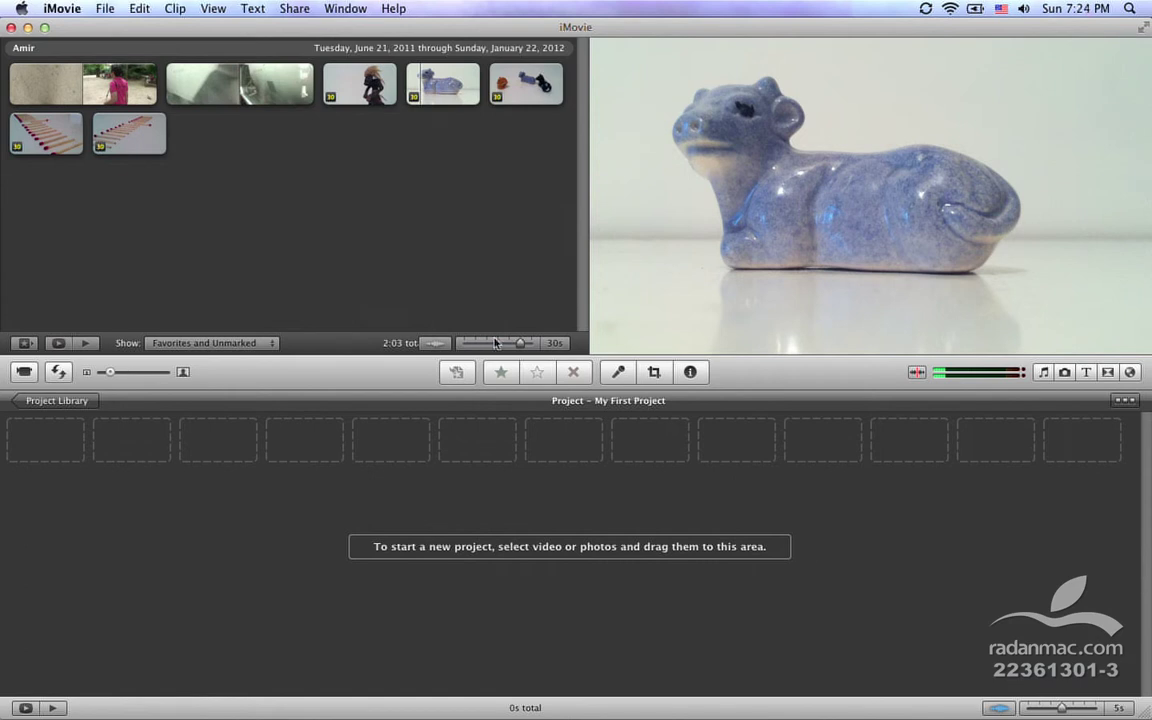
pyautogui.moveTo(504, 347); pyautogui.dragTo(487, 344)
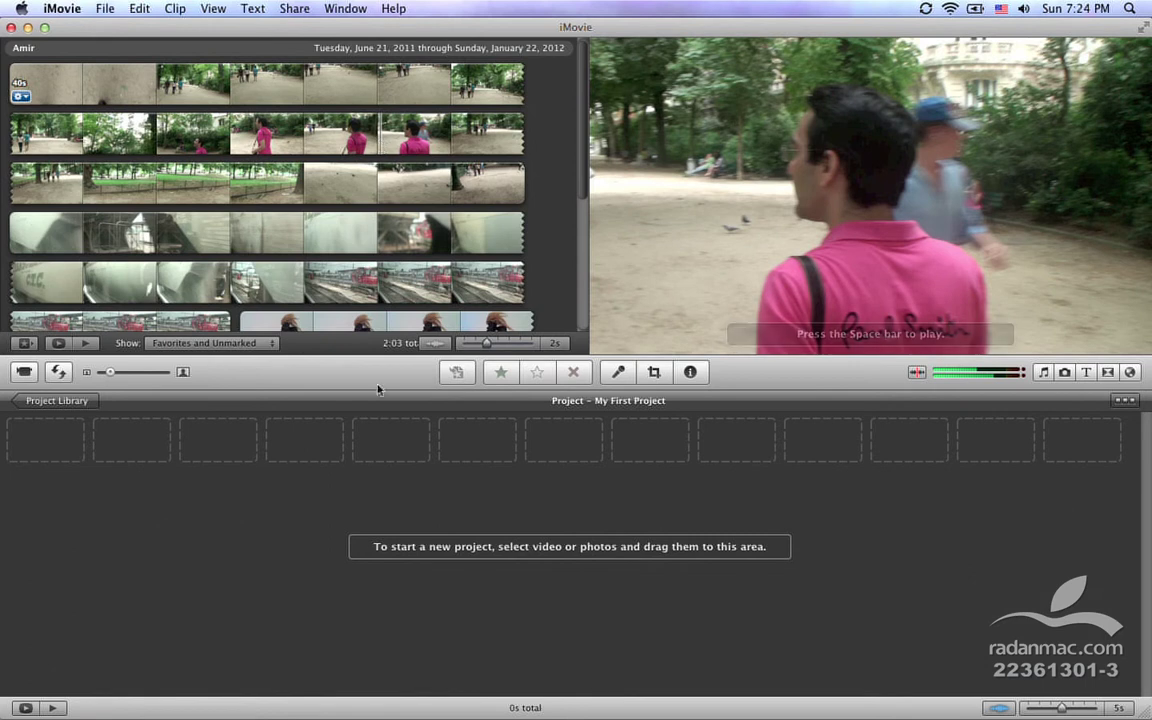
pyautogui.moveTo(487, 345); pyautogui.dragTo(477, 348)
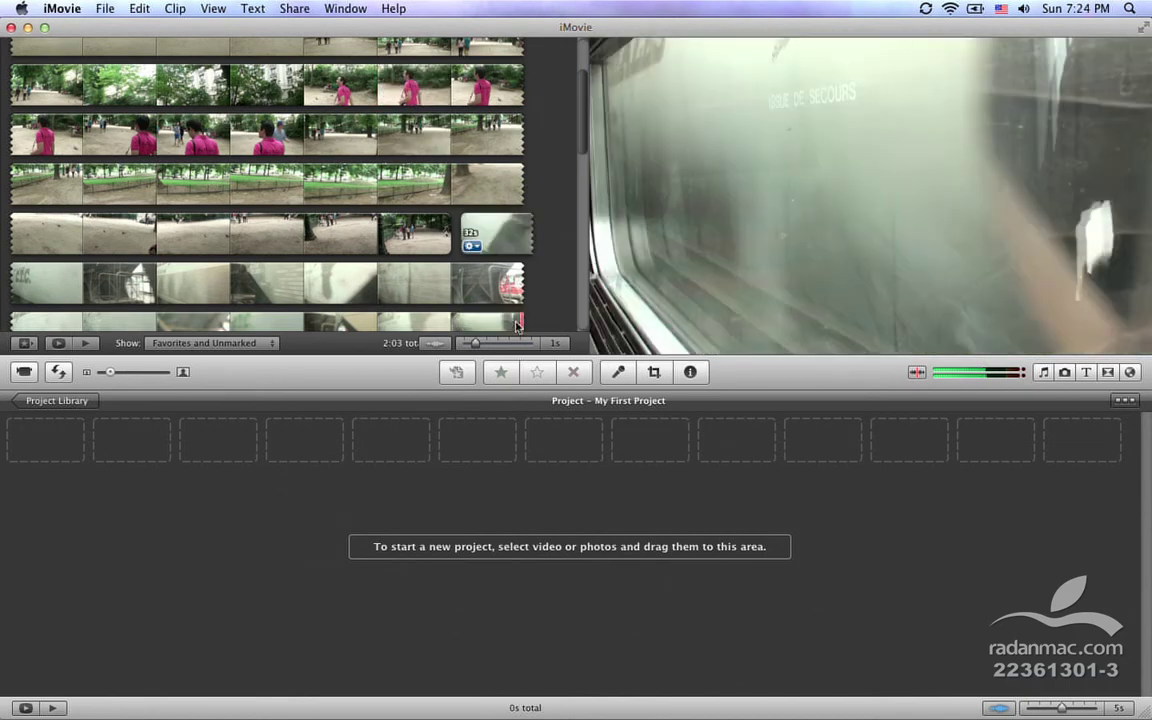
pyautogui.moveTo(476, 344)
pyautogui.mouseDown()
pyautogui.moveTo(512, 345)
pyautogui.moveTo(498, 345)
pyautogui.mouseUp()
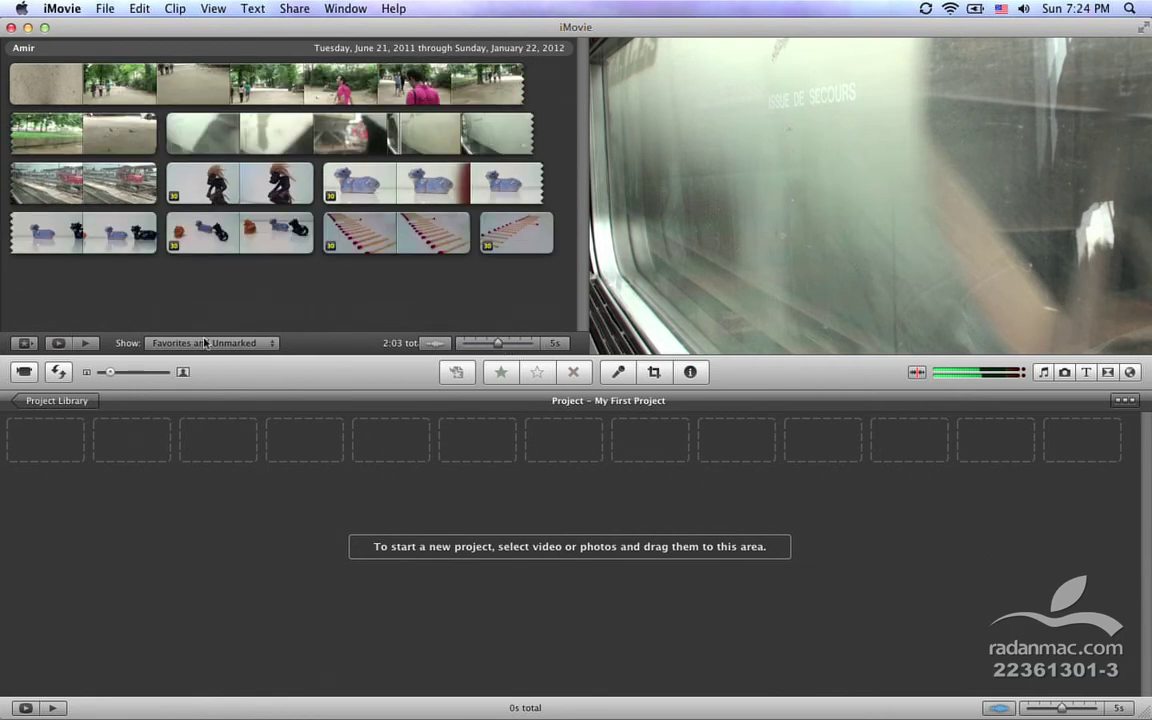
pyautogui.click(272, 345)
pyautogui.click(272, 343)
pyautogui.click(272, 343)
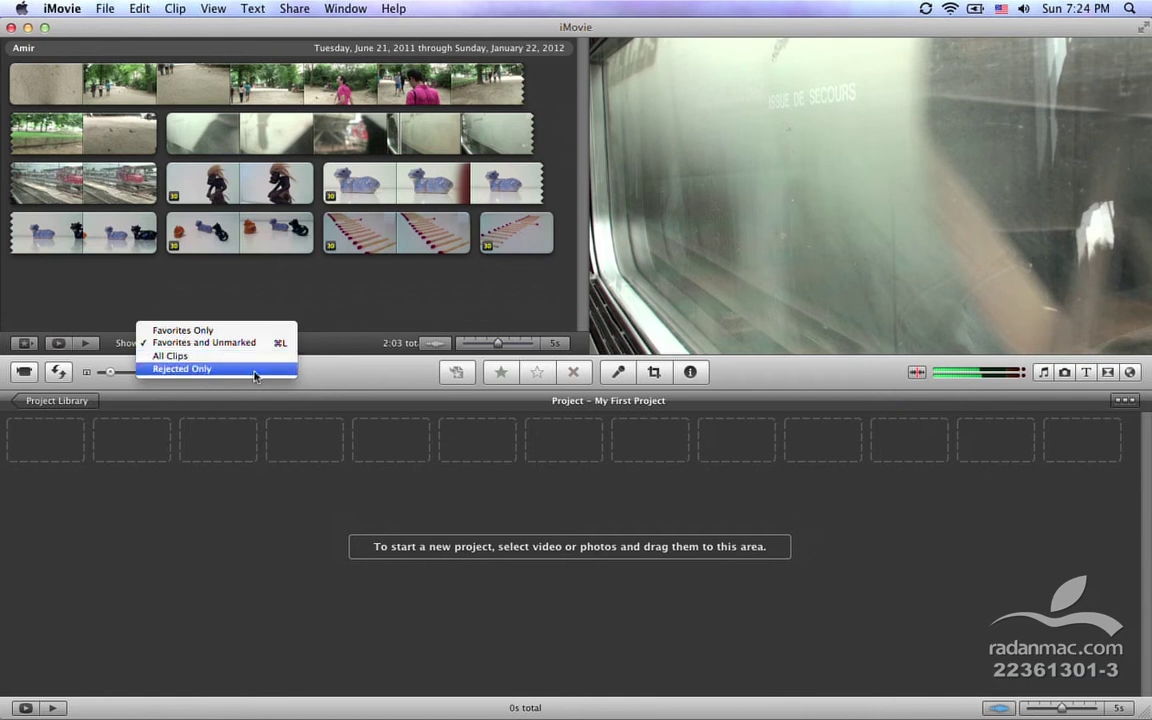
pyautogui.click(360, 260)
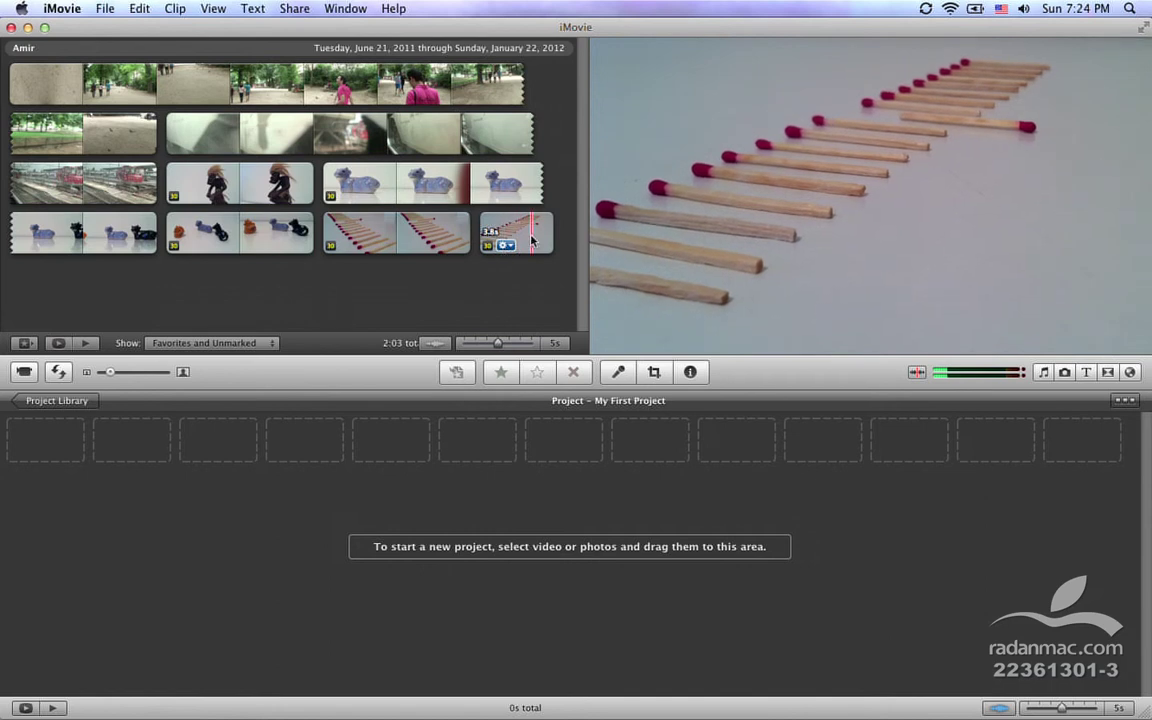
# Step: Reject the whole last matchstick clip in the event
pyautogui.click(532, 238)
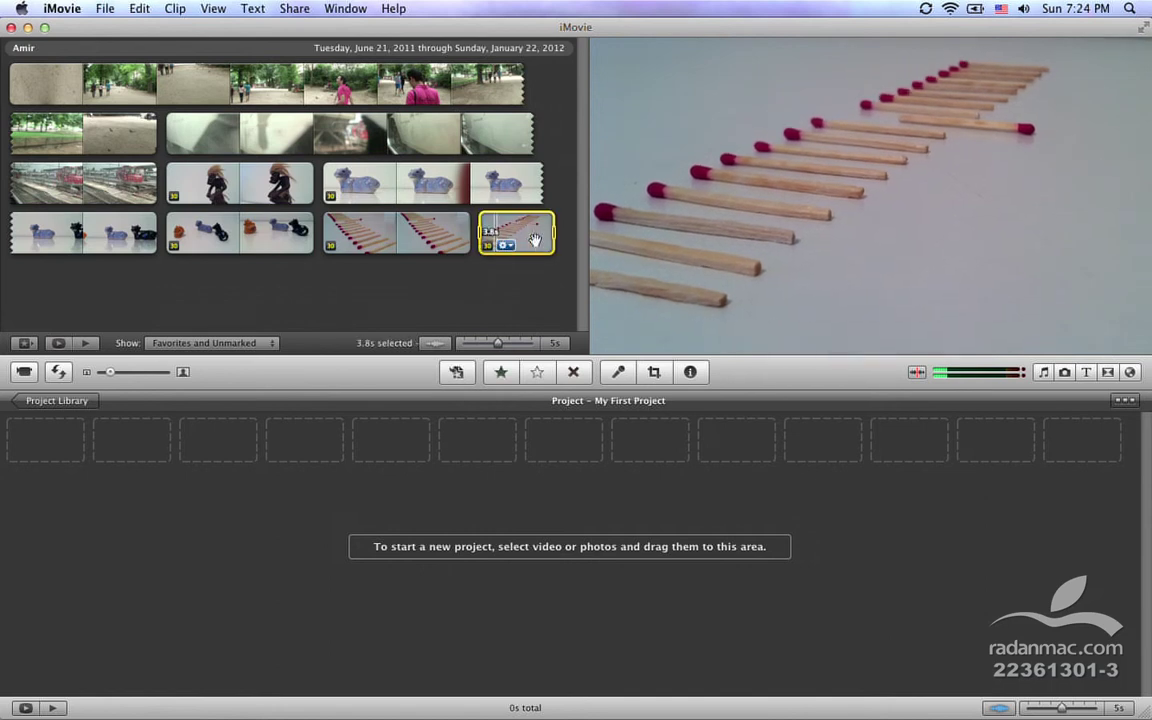
pyautogui.press('f')
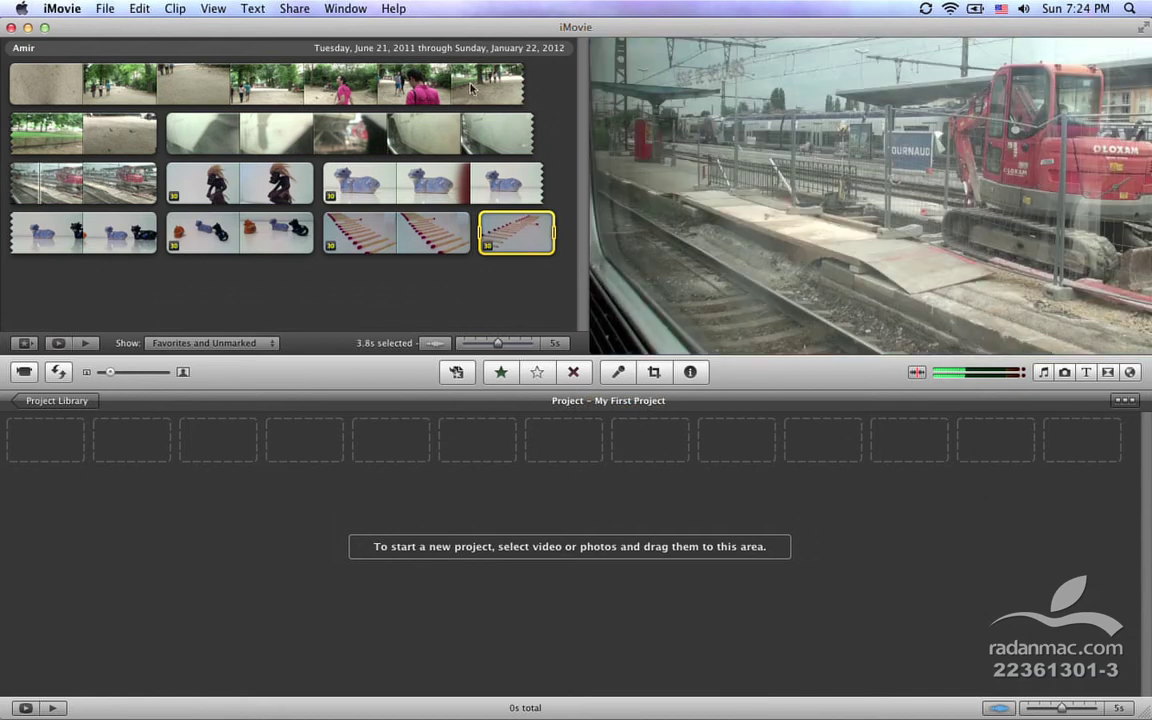
pyautogui.click(573, 372)
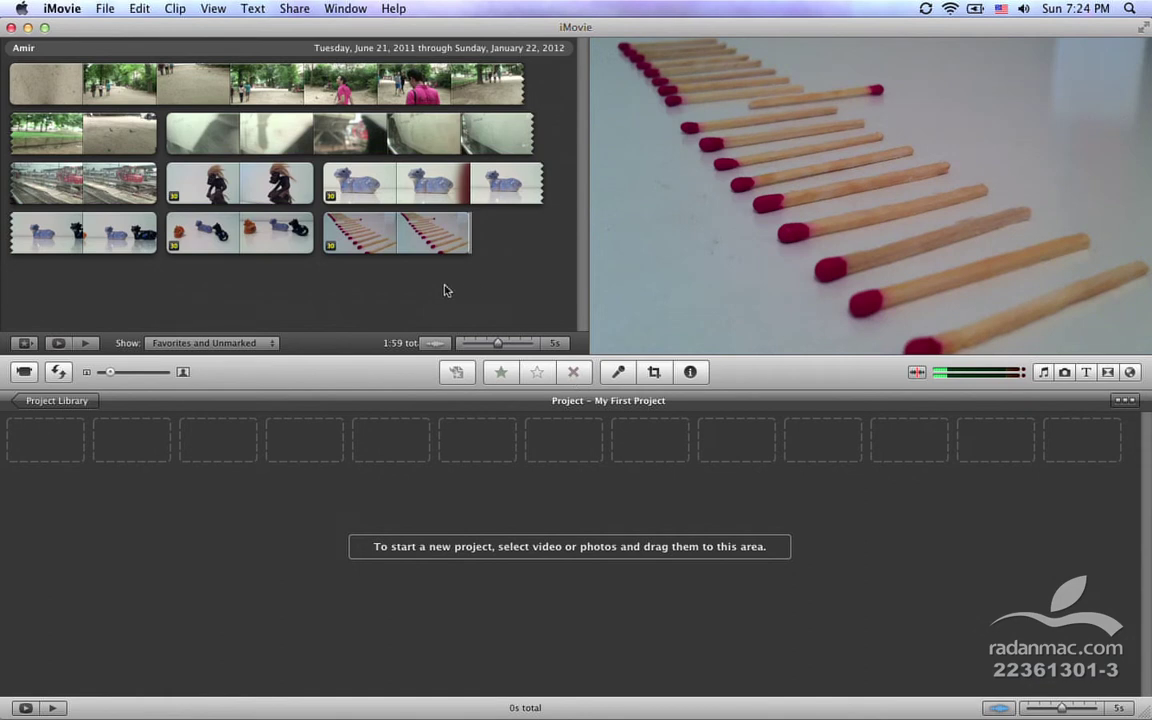
# Step: Review the event filtered by Rejected Only and All Clips, and return it to Favorites and Unmarked
pyautogui.click(272, 343)
pyautogui.click(265, 372)
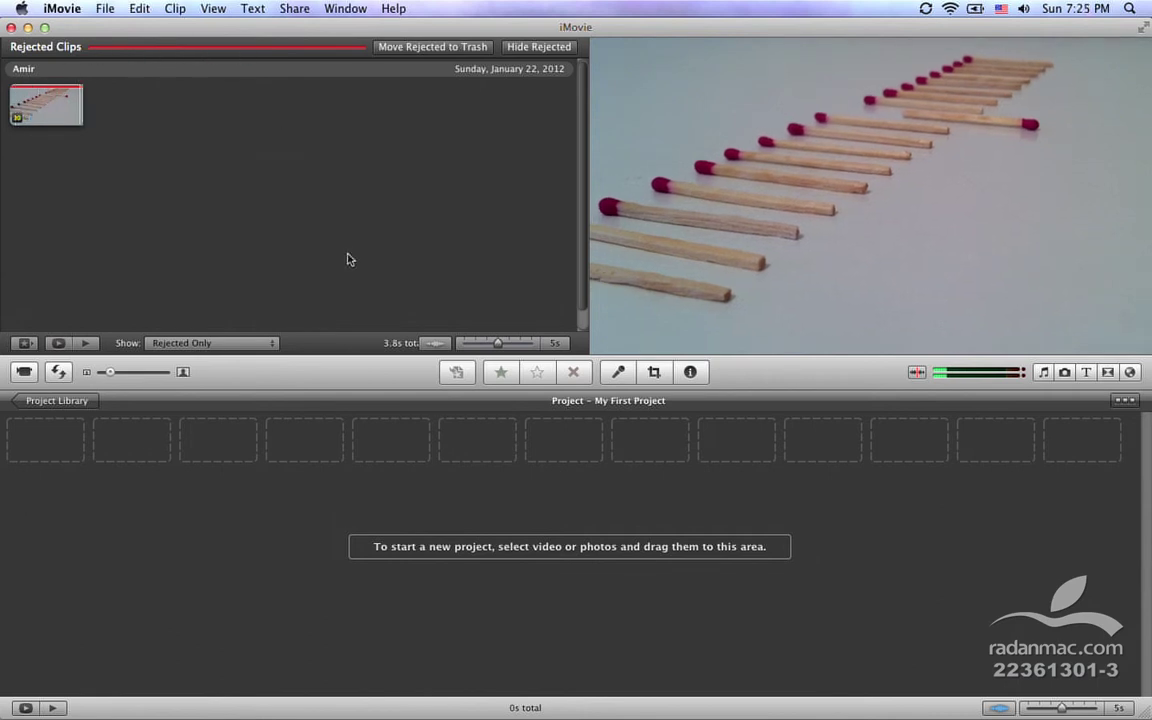
pyautogui.click(248, 345)
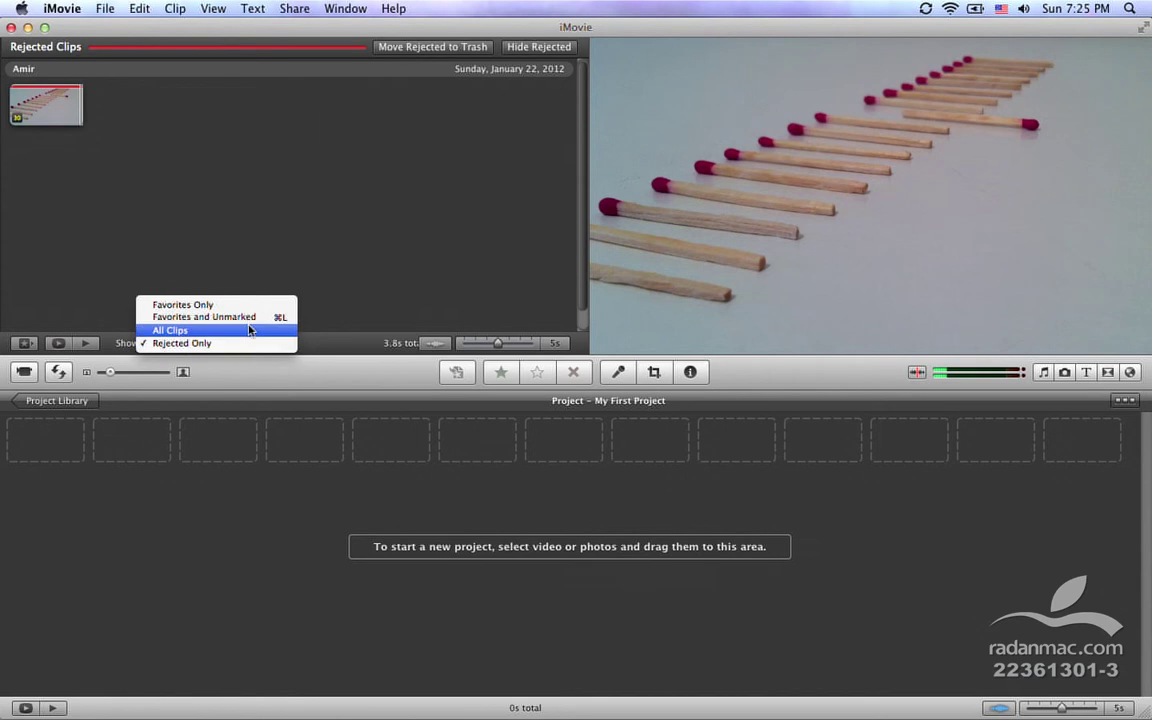
pyautogui.click(249, 330)
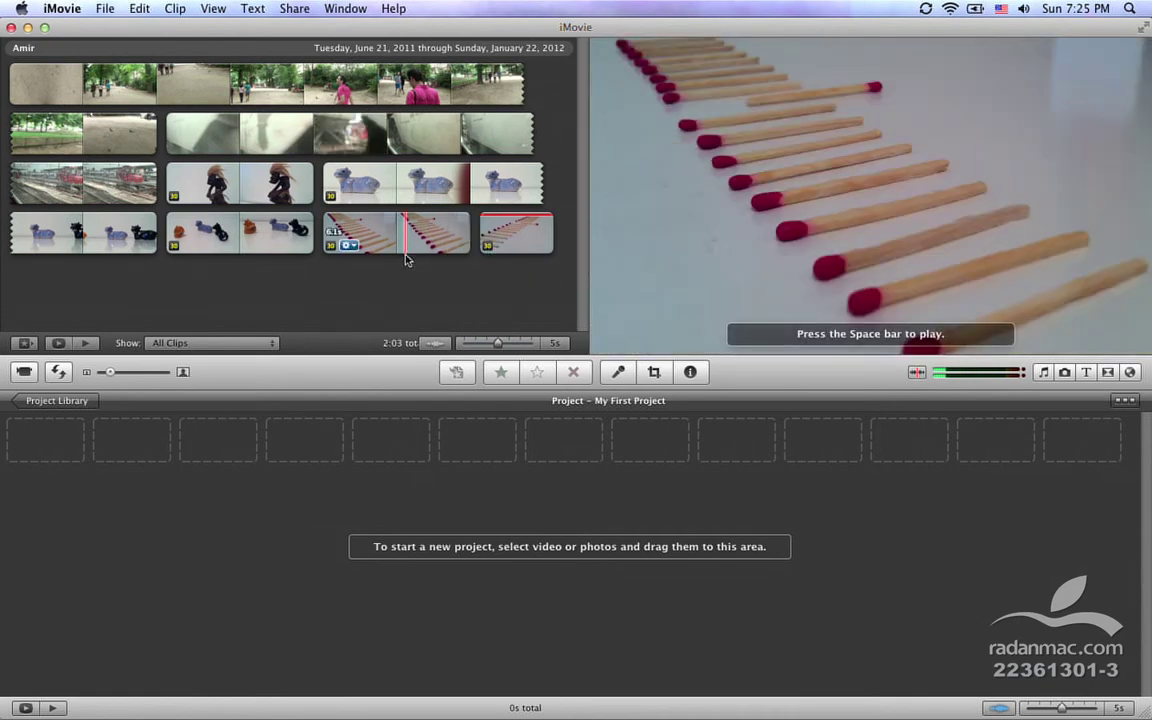
pyautogui.click(255, 343)
pyautogui.click(263, 331)
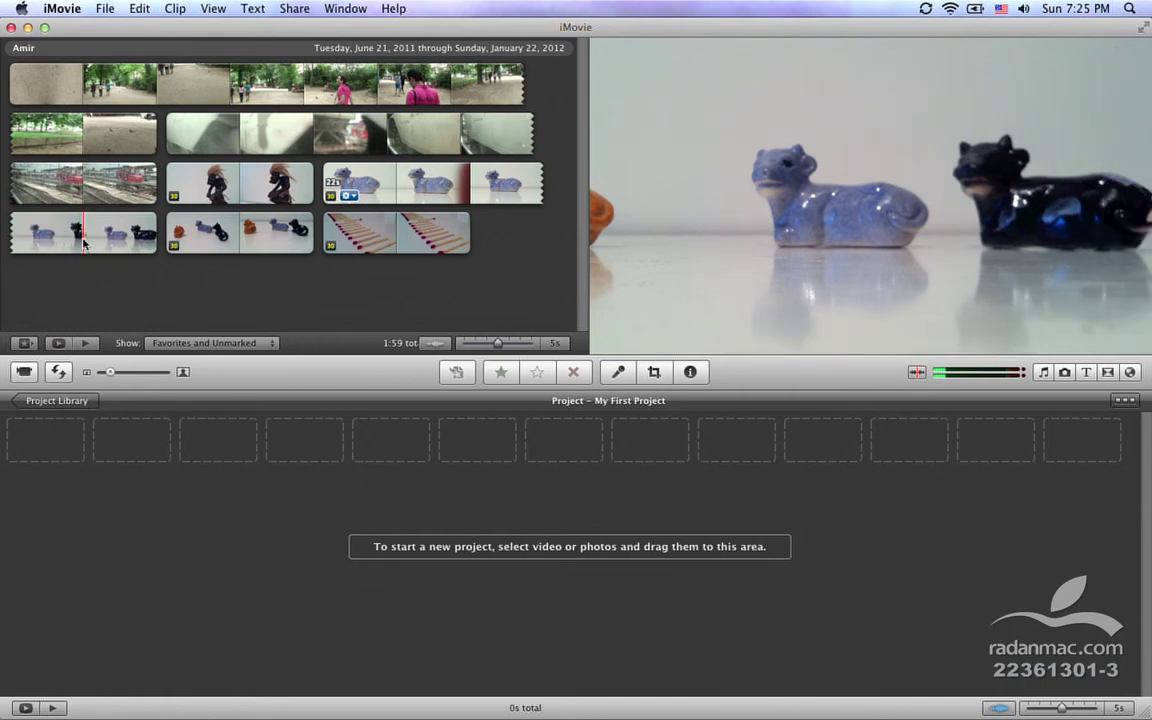
# Step: Reject the final range of about 4.5 seconds of the blue and black animal figurines clip
pyautogui.moveTo(84, 242); pyautogui.dragTo(160, 240)
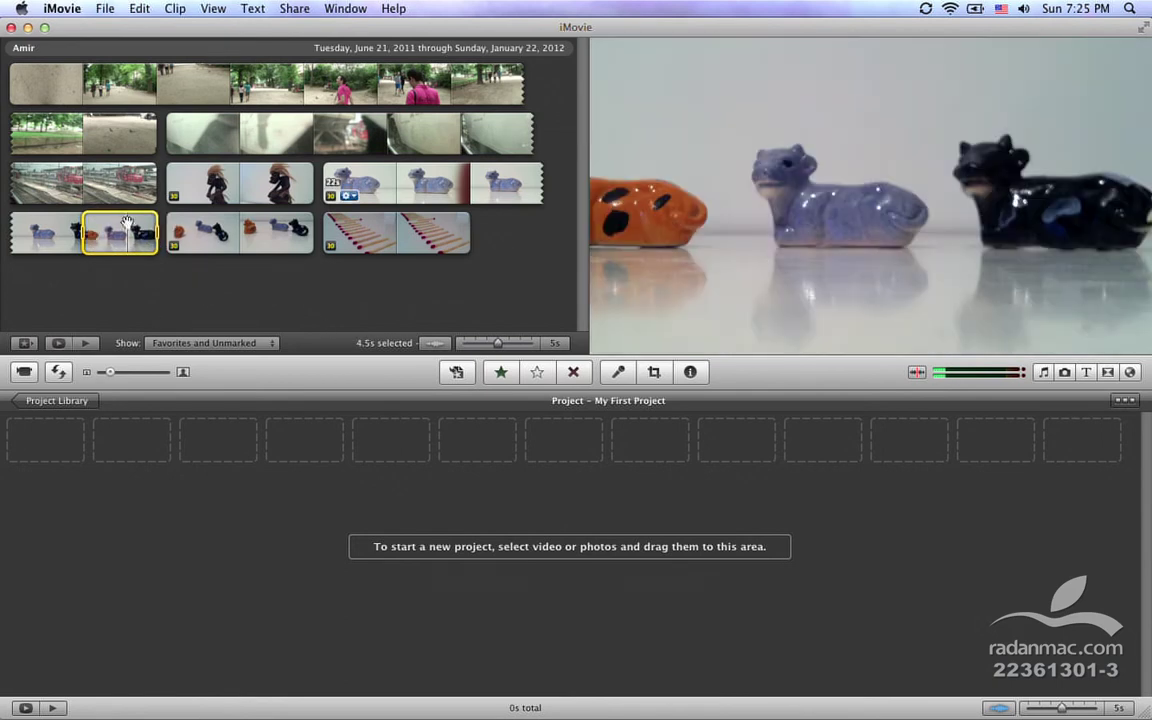
pyautogui.click(575, 372)
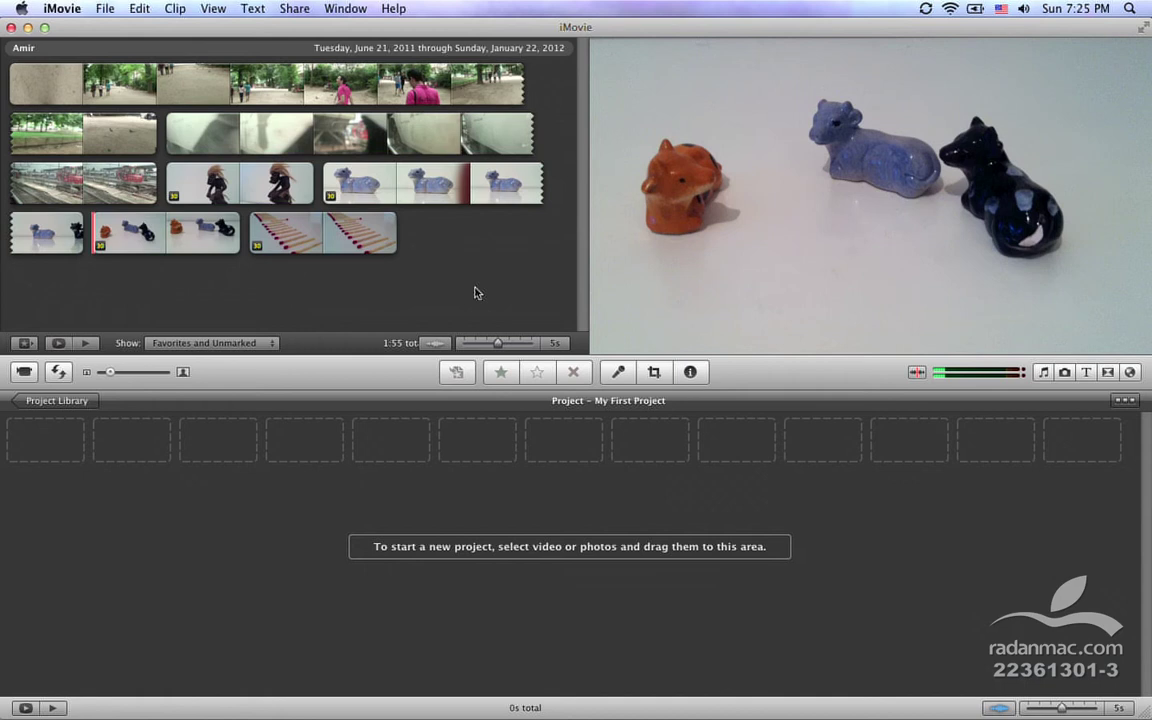
# Step: Filter the event by Rejected Only and by All Clips to review the rejected segments
pyautogui.click(235, 343)
pyautogui.click(250, 370)
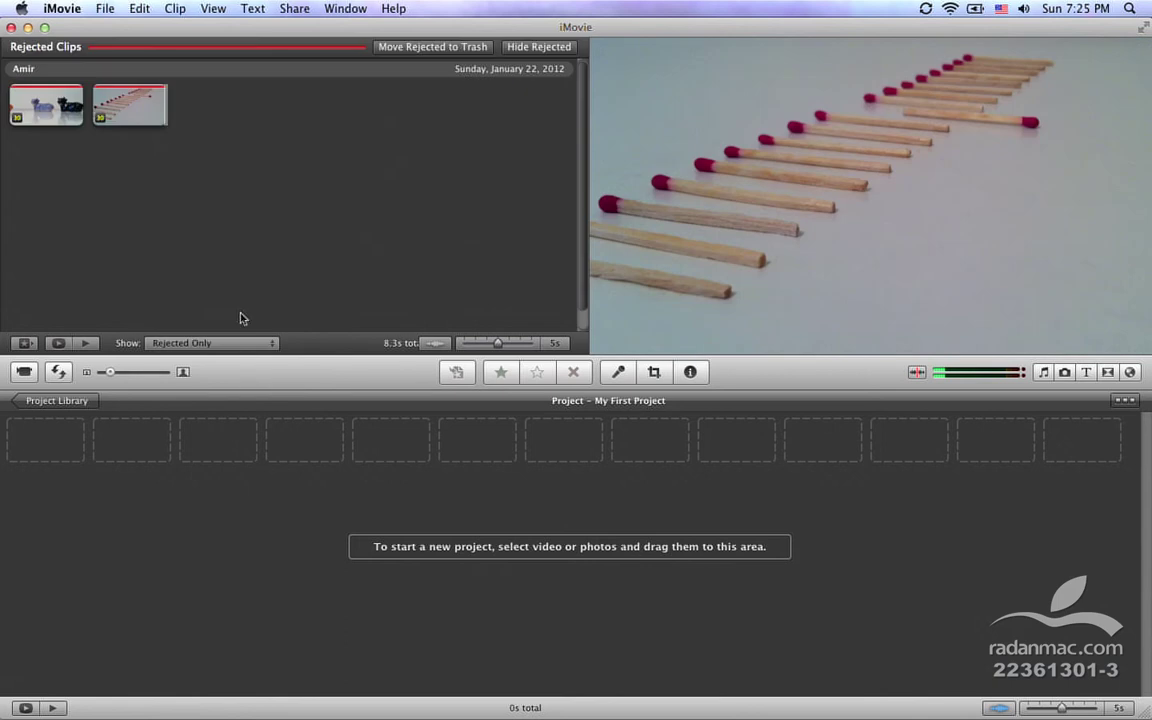
pyautogui.click(206, 342)
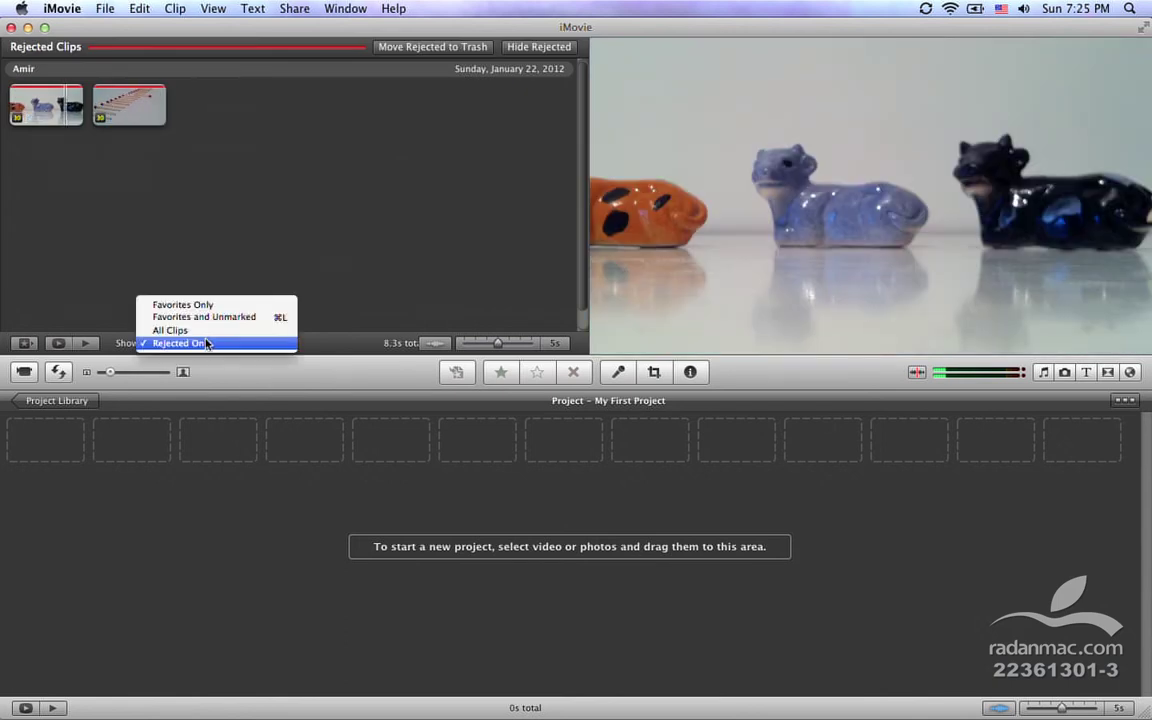
pyautogui.click(207, 331)
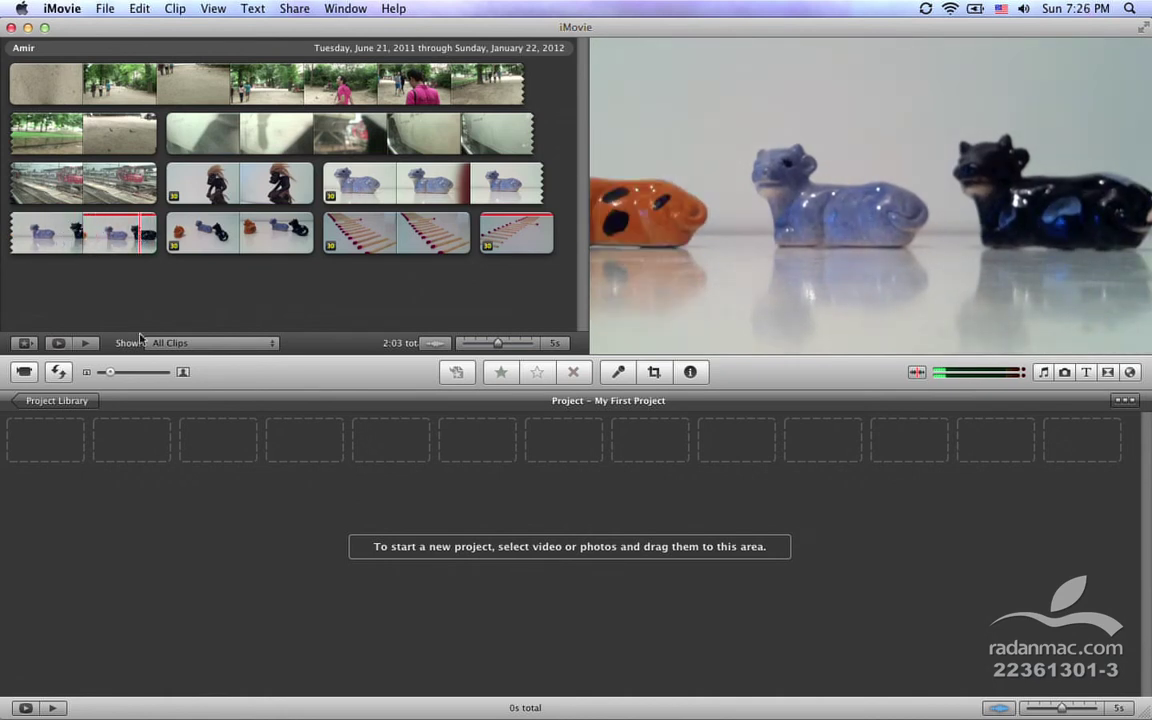
# Step: Unmark the matchstick clip among the Rejected Only footage, and return the event to Favorites and Unmarked
pyautogui.click(206, 340)
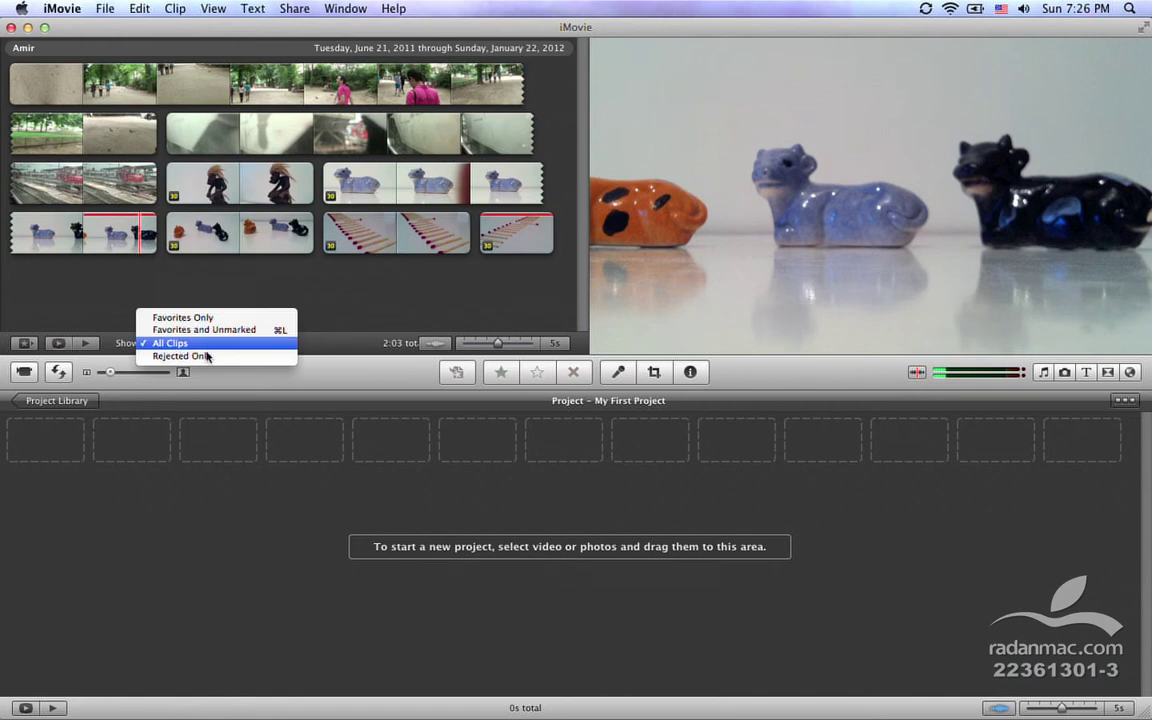
pyautogui.click(211, 357)
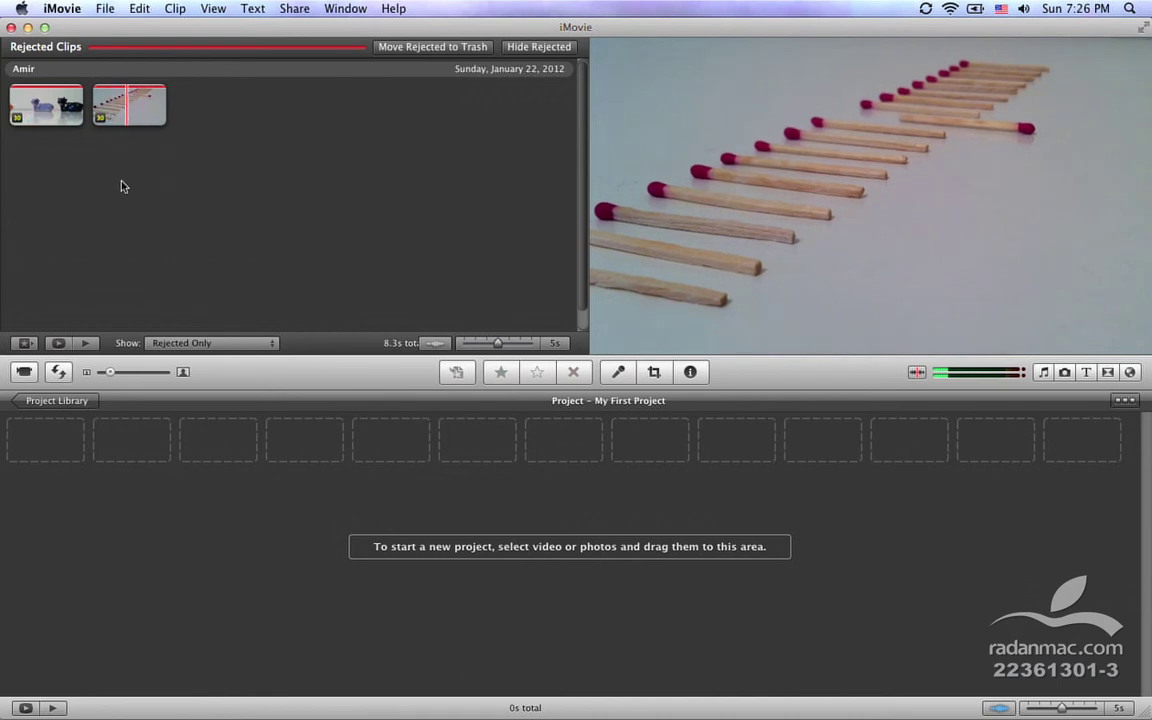
pyautogui.click(139, 121)
pyautogui.keyDown('super'); pyautogui.click(62, 105); pyautogui.keyUp('super')
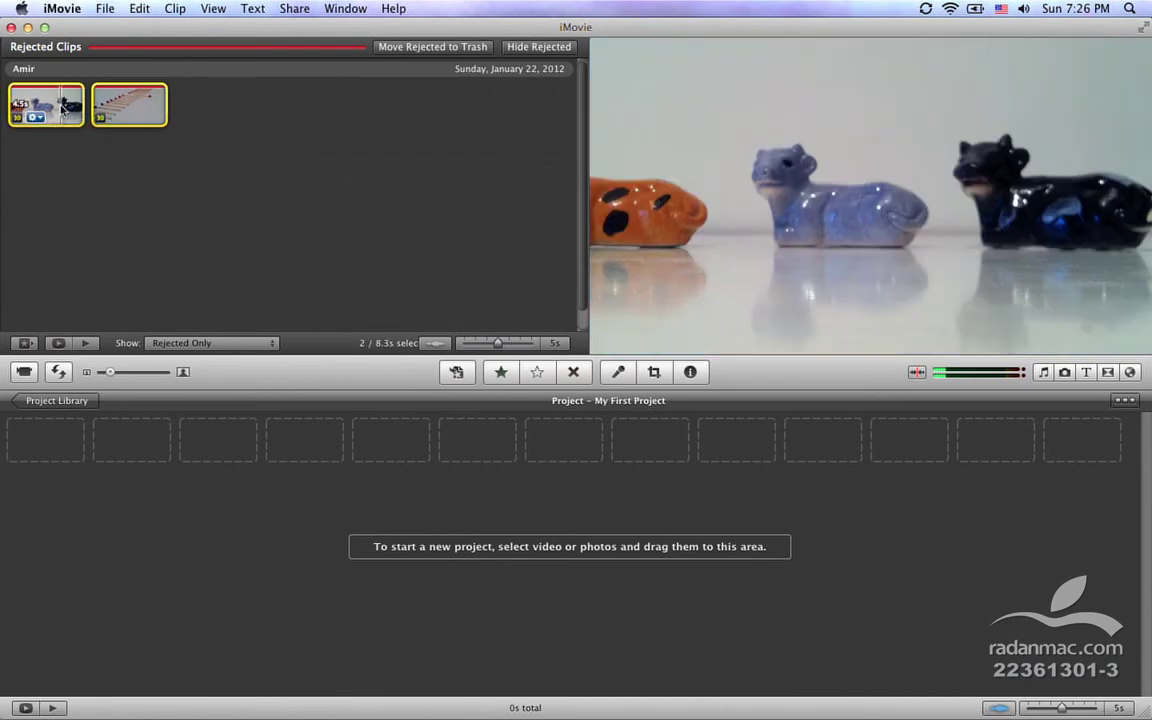
pyautogui.click(250, 195)
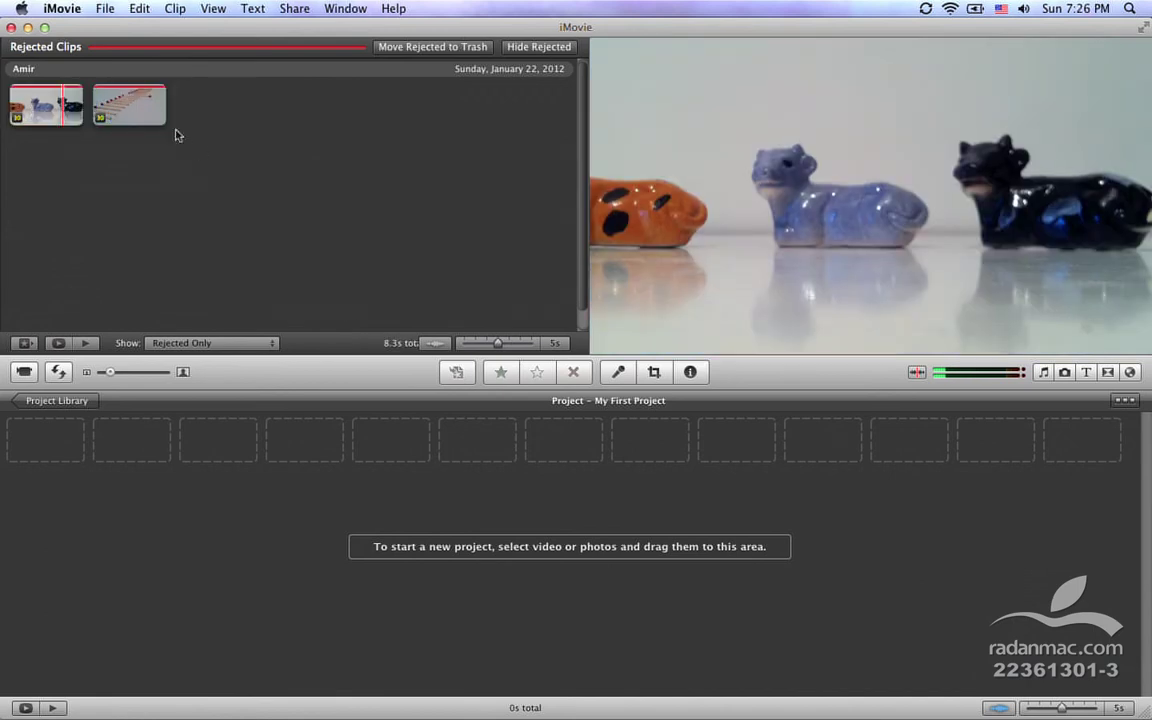
pyautogui.click(148, 113)
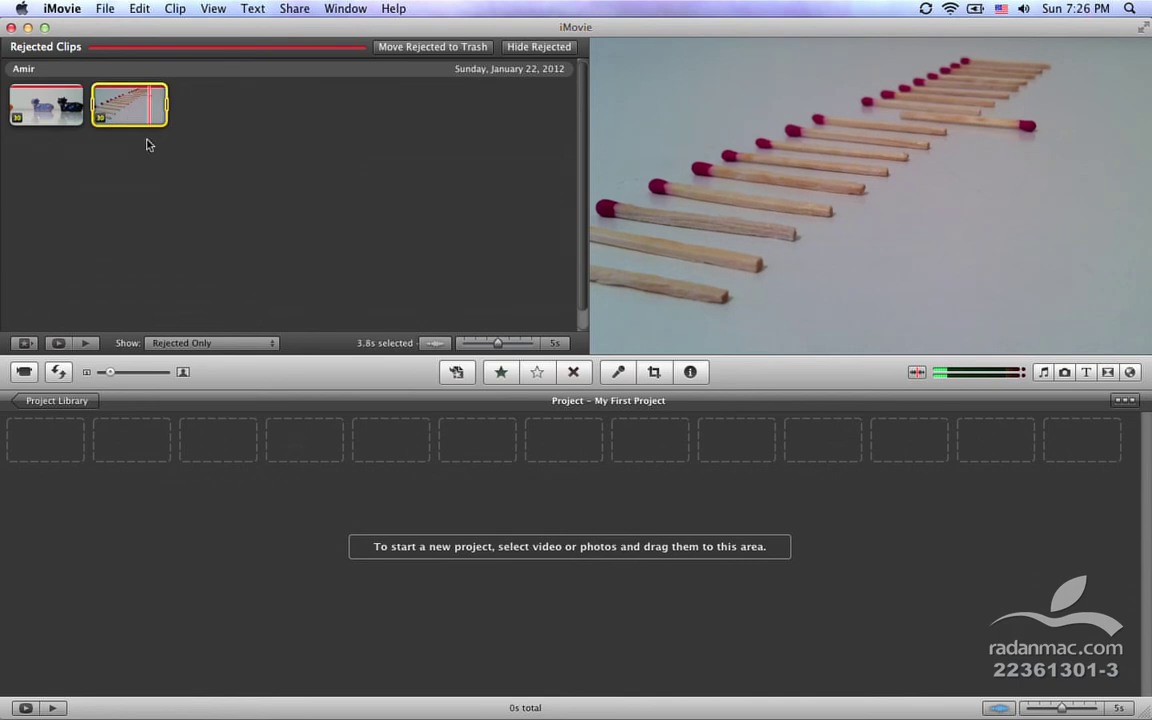
pyautogui.click(540, 374)
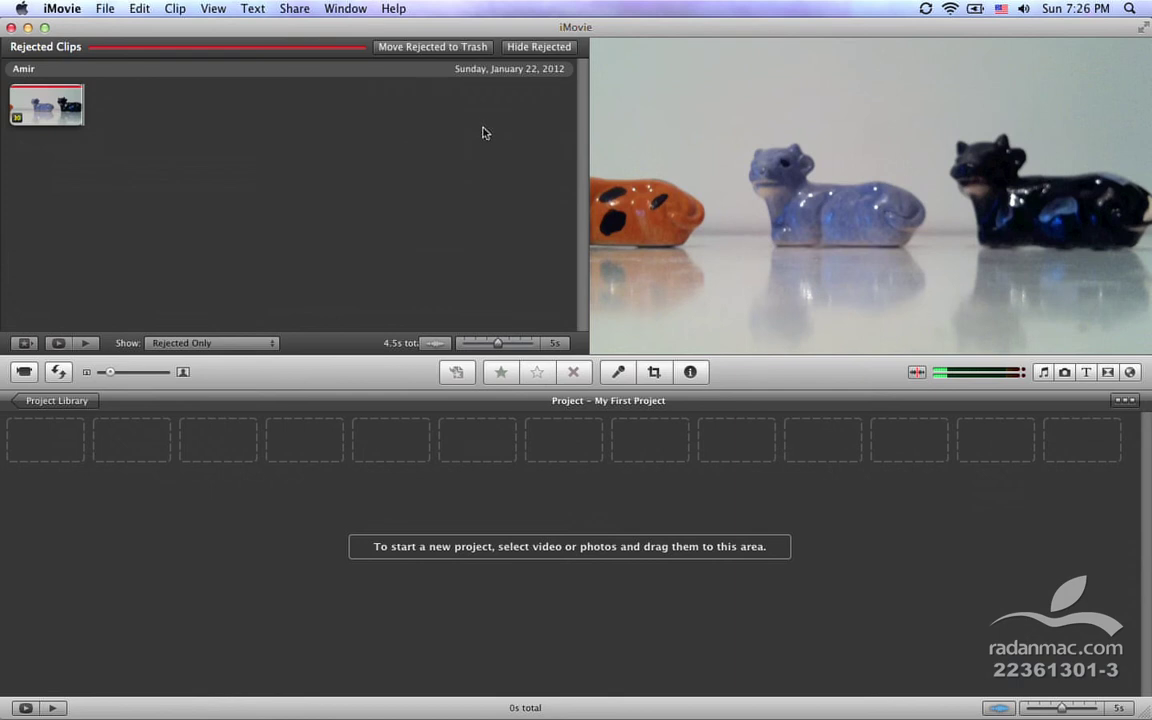
pyautogui.click(262, 343)
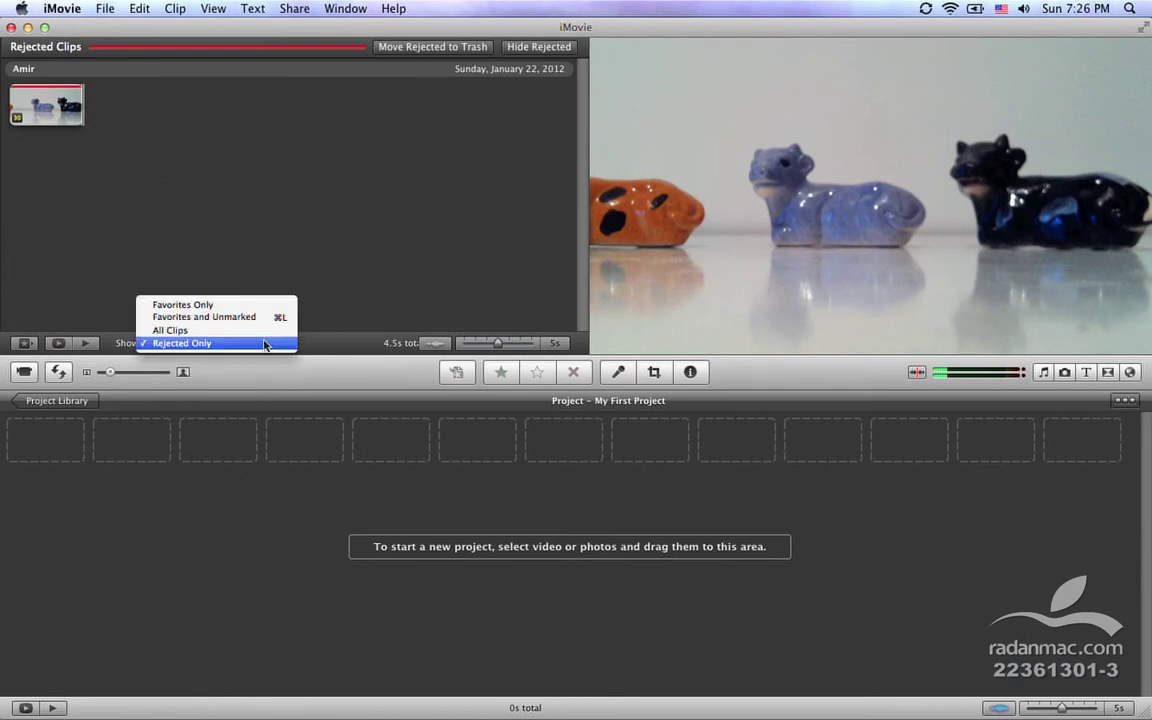
pyautogui.click(265, 318)
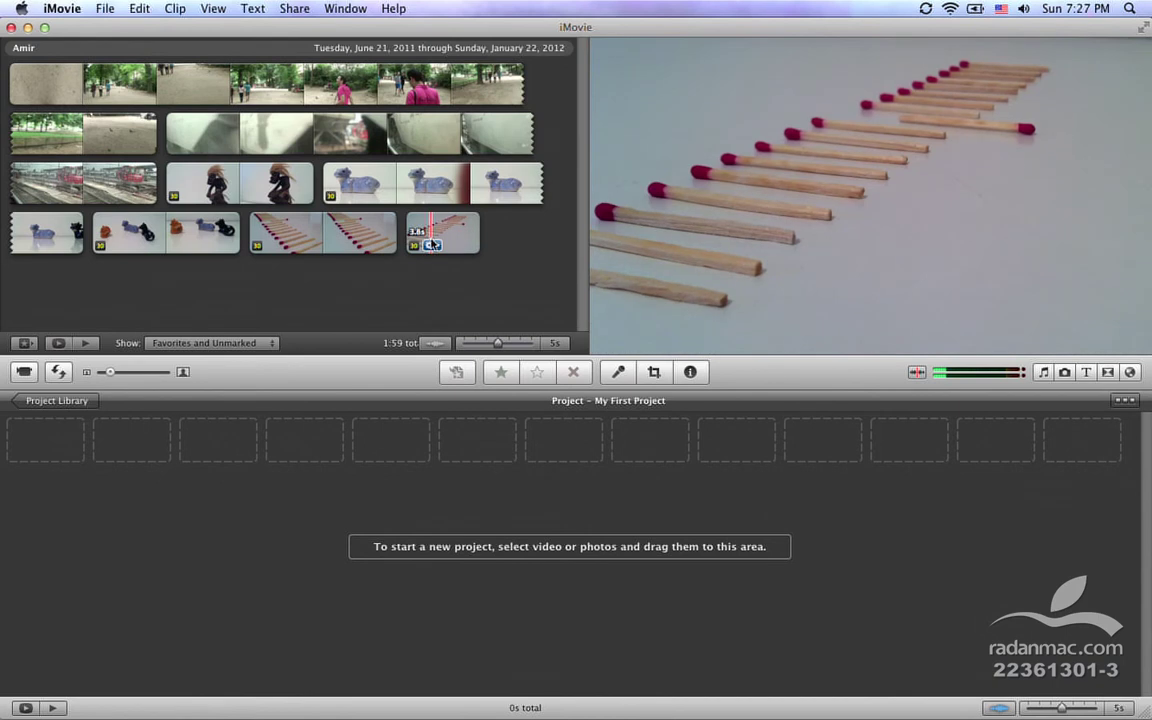
# Step: Unmark the remaining rejected figurines segment in the Rejected Only view, and show Favorites and Unmarked again
pyautogui.click(237, 343)
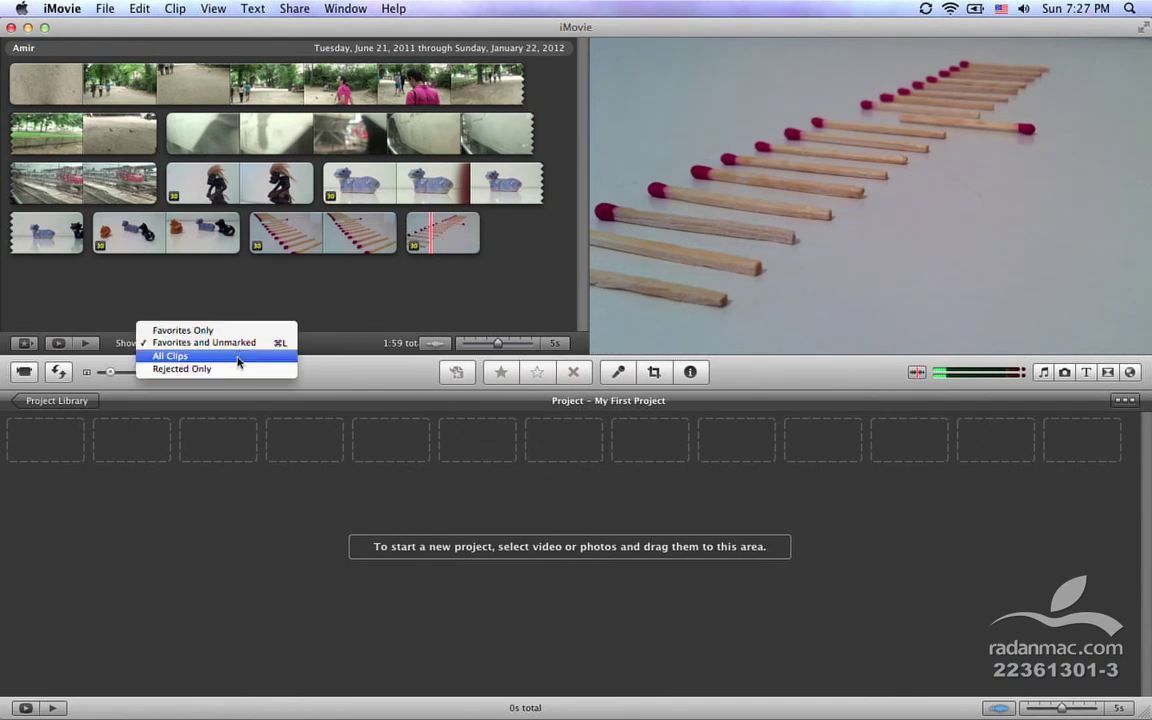
pyautogui.click(227, 370)
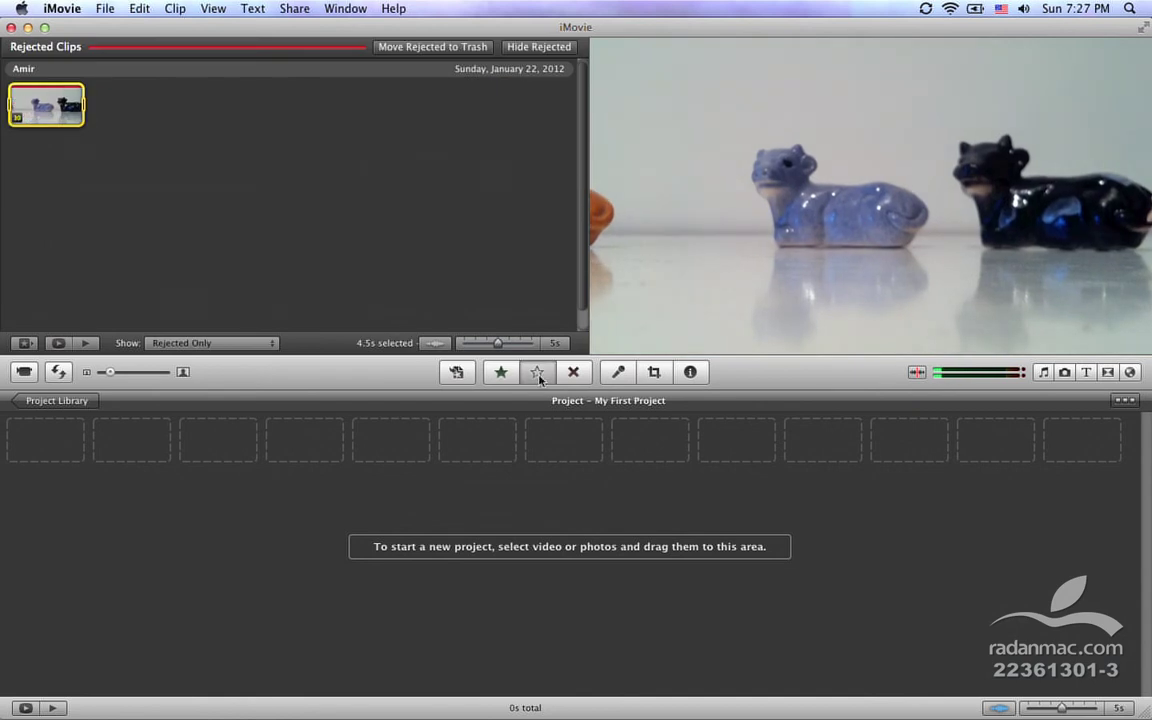
pyautogui.click(537, 372)
pyautogui.click(252, 343)
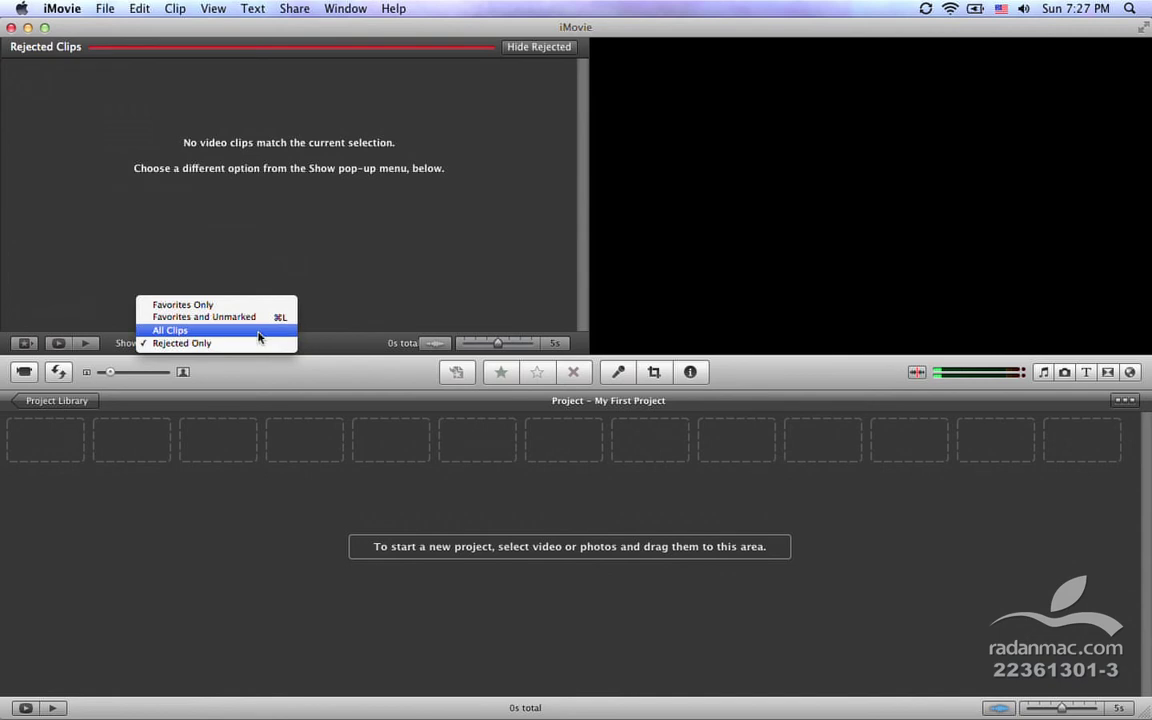
pyautogui.press('Escape')
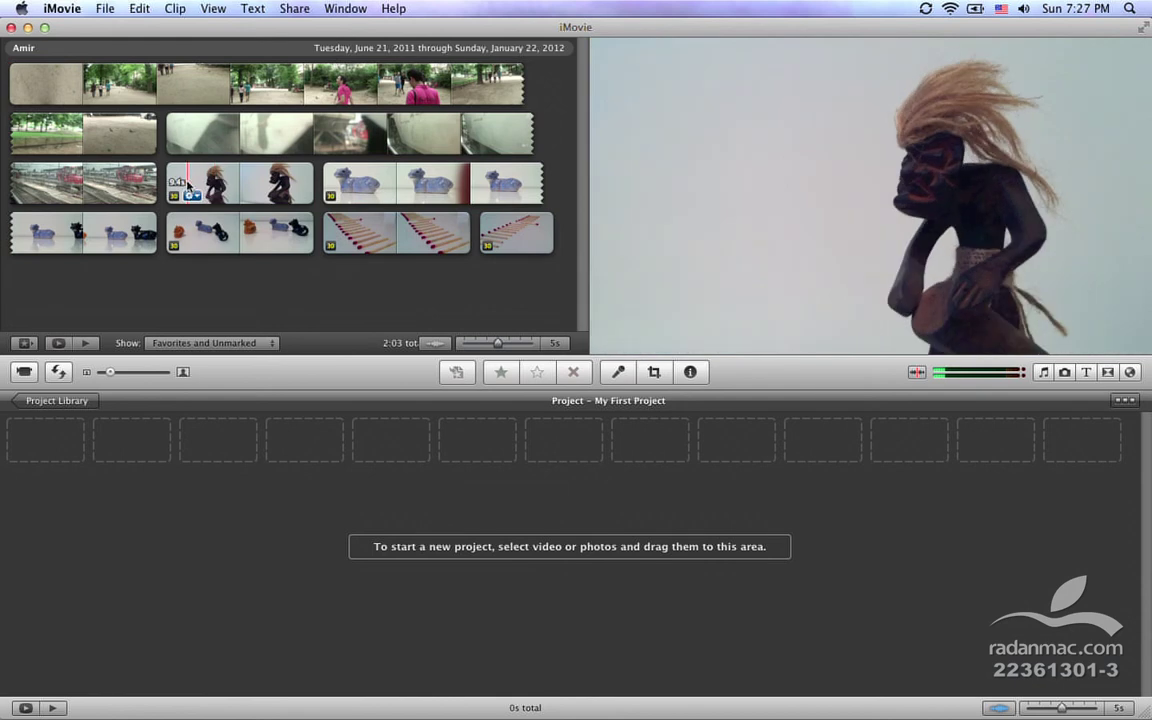
# Step: Mark a range of about 5.7 seconds in the middle of the carved long-haired figure clip as a favorite
pyautogui.moveTo(187, 184); pyautogui.dragTo(278, 184)
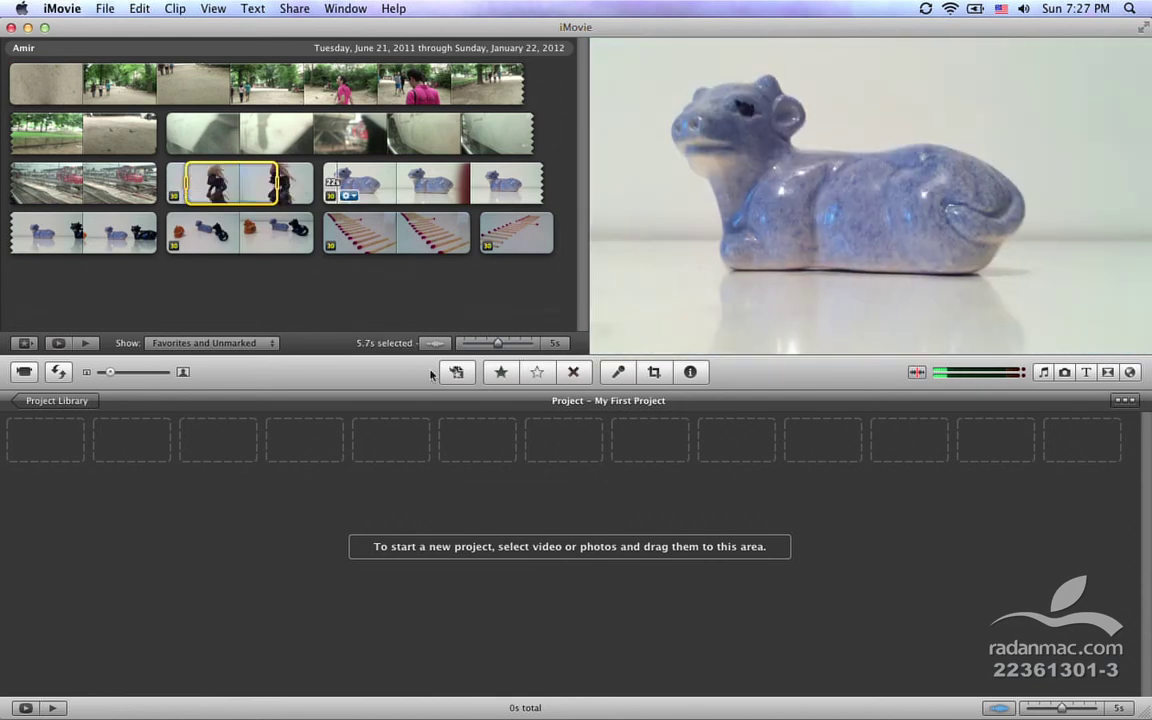
pyautogui.click(501, 372)
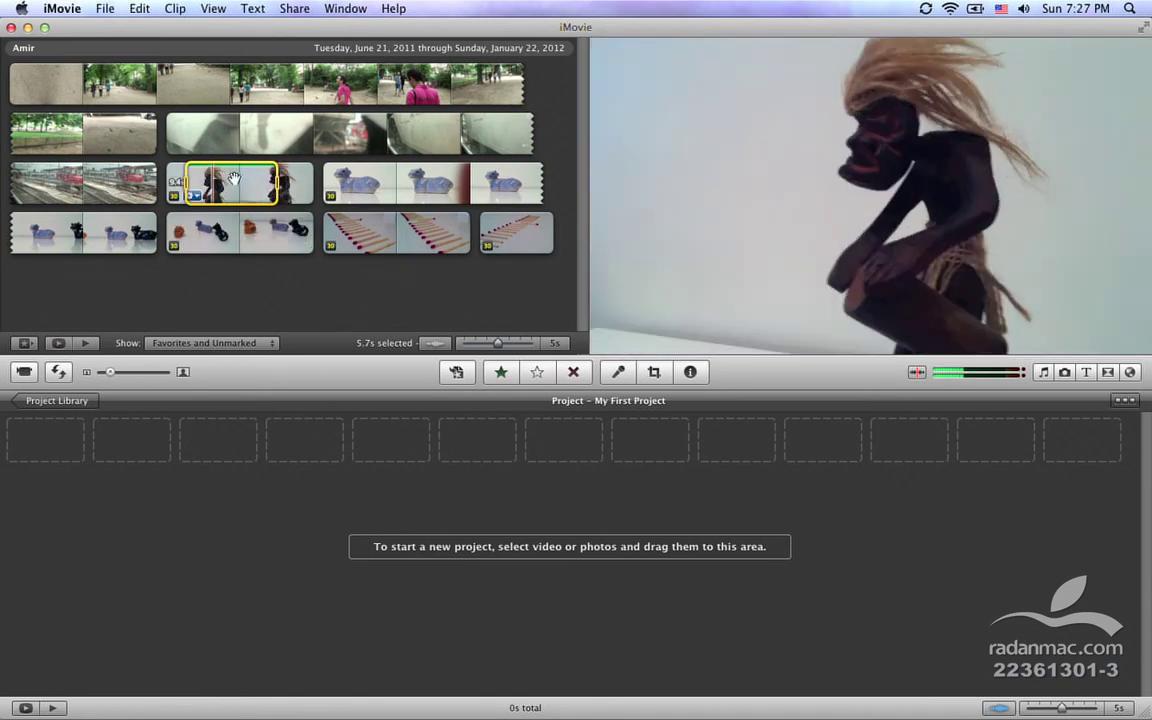
# Step: Mark a range of about 6.1 seconds in the clip of the three animal figurines as a favorite
pyautogui.click(370, 180)
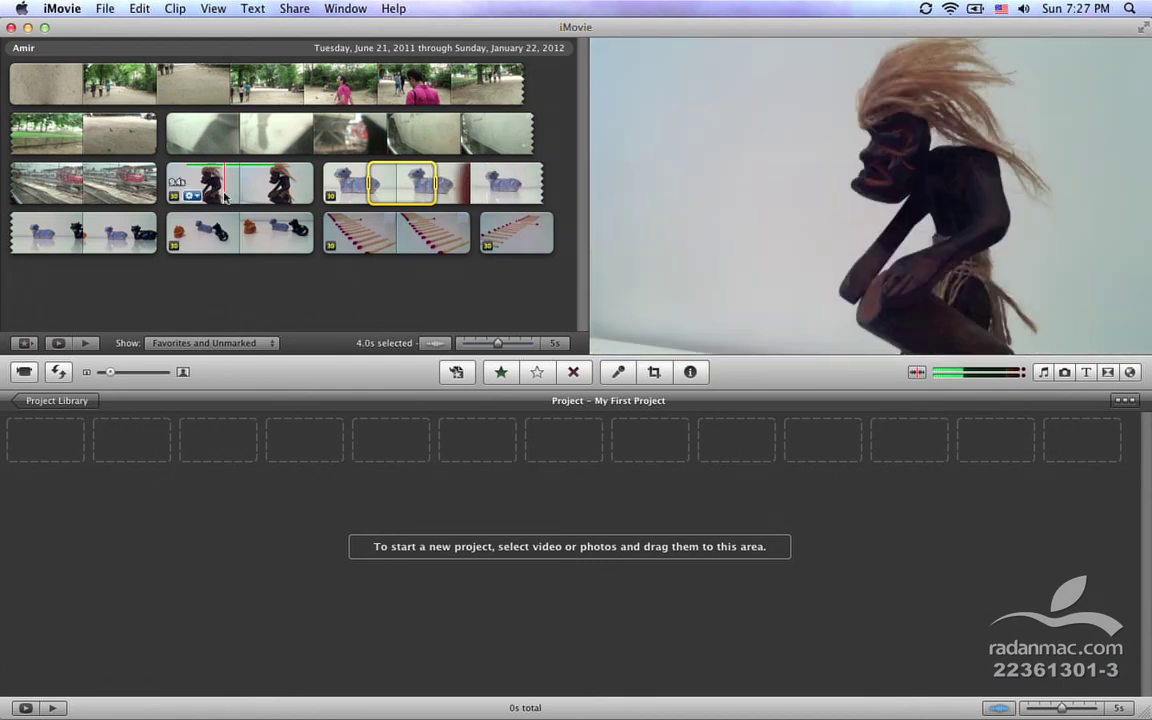
pyautogui.click(161, 208)
pyautogui.moveTo(177, 232); pyautogui.dragTo(275, 237)
pyautogui.press('f')
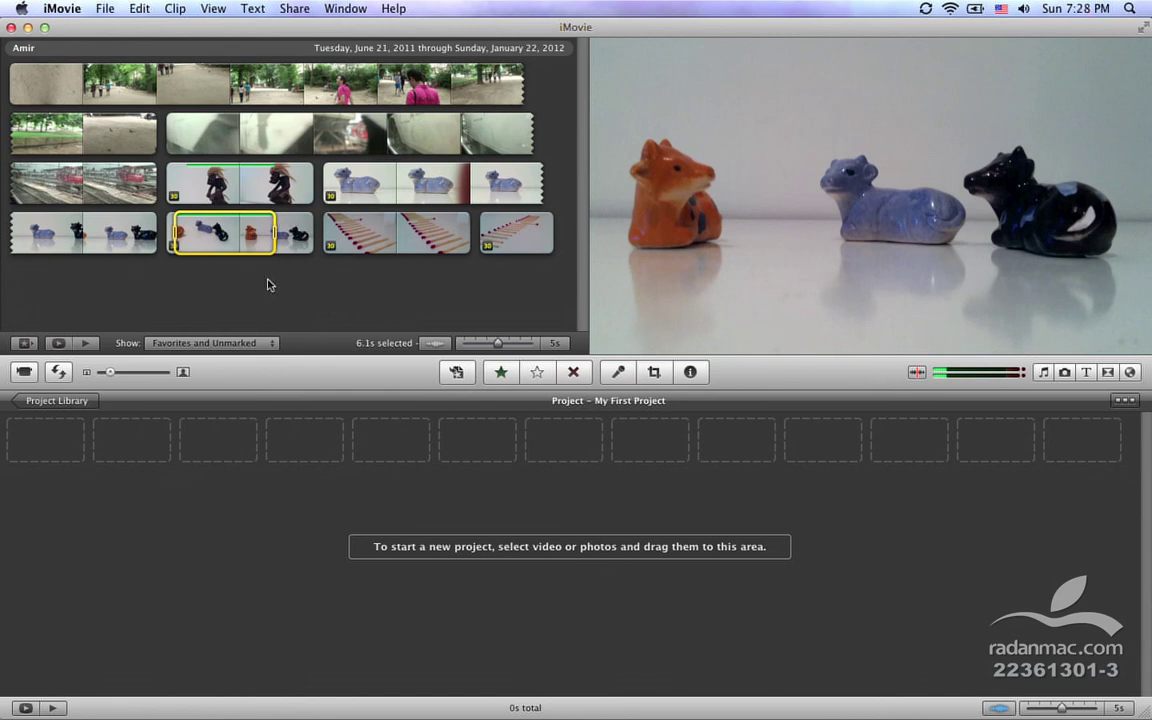
# Step: Filter the event by Favorites Only to review the favorite ranges, and return to Favorites and Unmarked
pyautogui.click(193, 344)
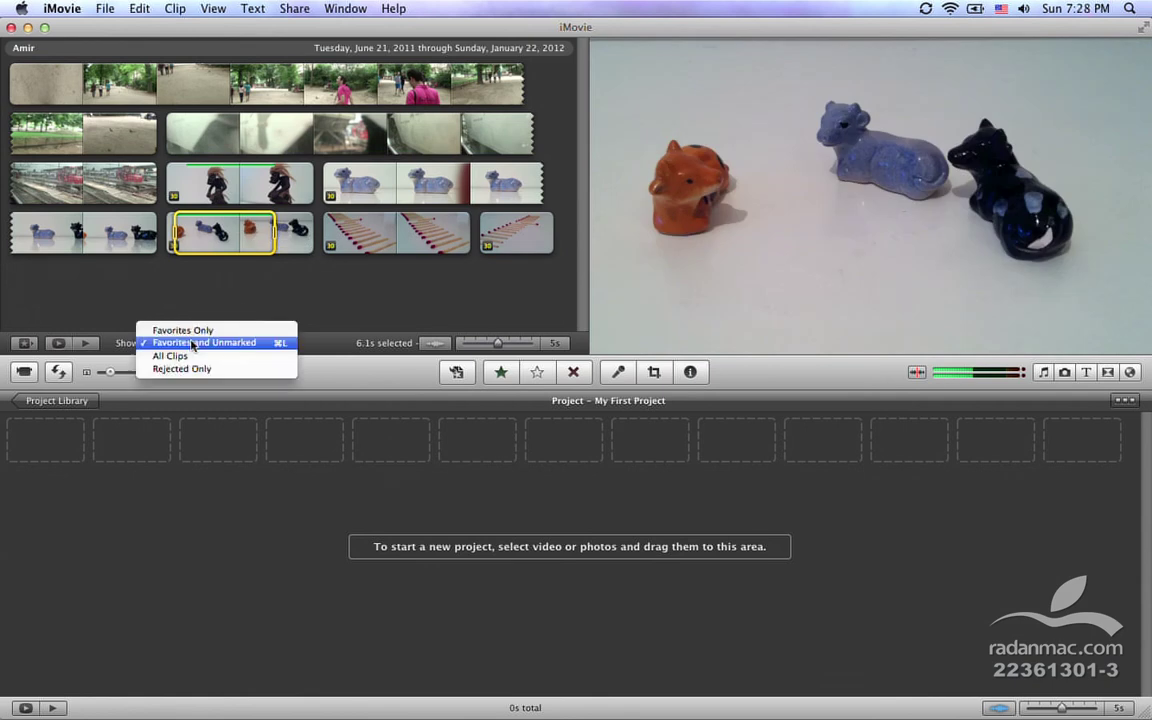
pyautogui.click(183, 331)
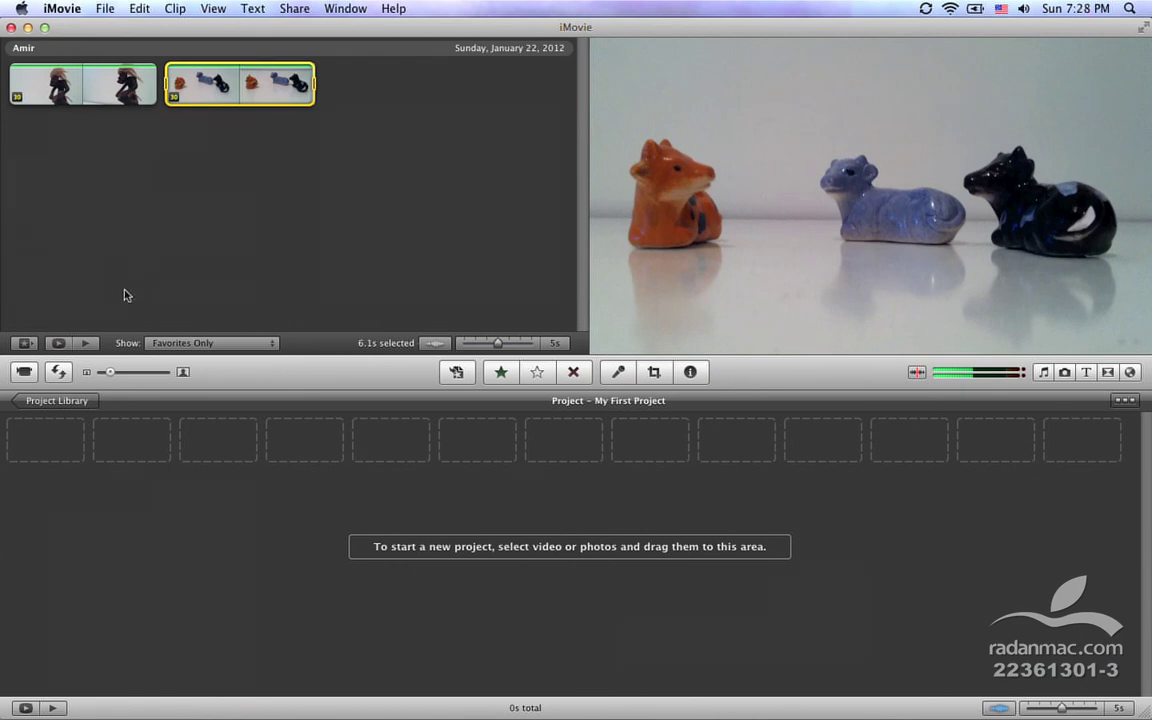
pyautogui.click(198, 348)
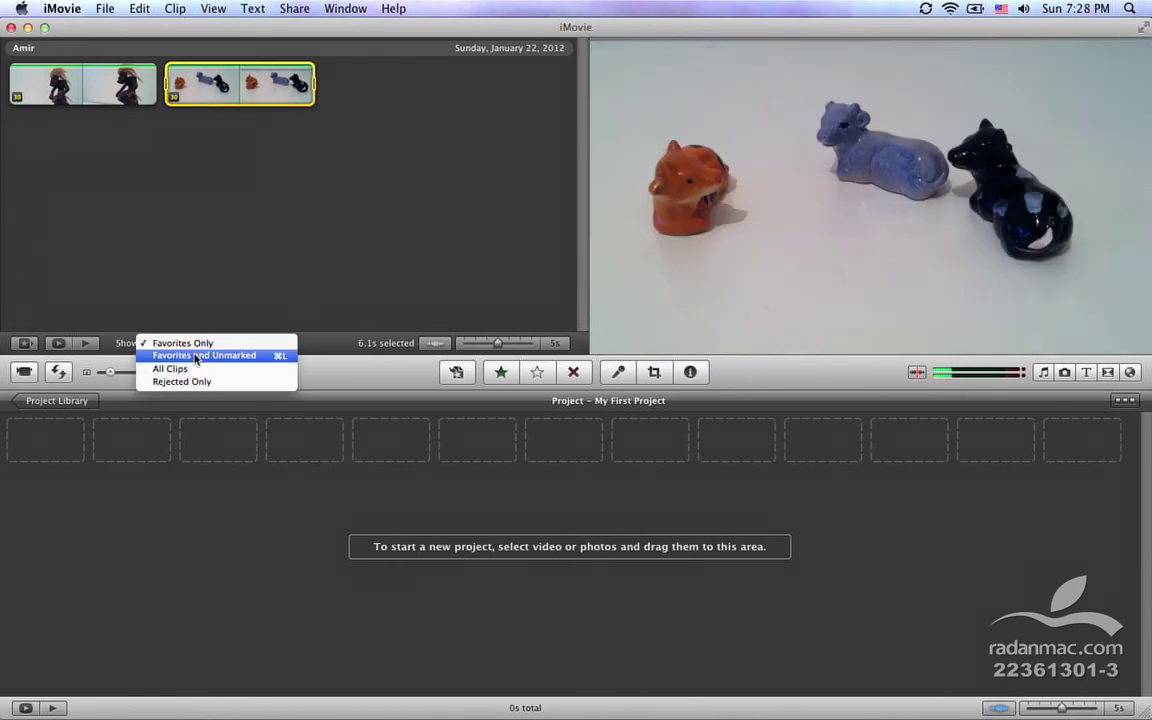
pyautogui.click(197, 356)
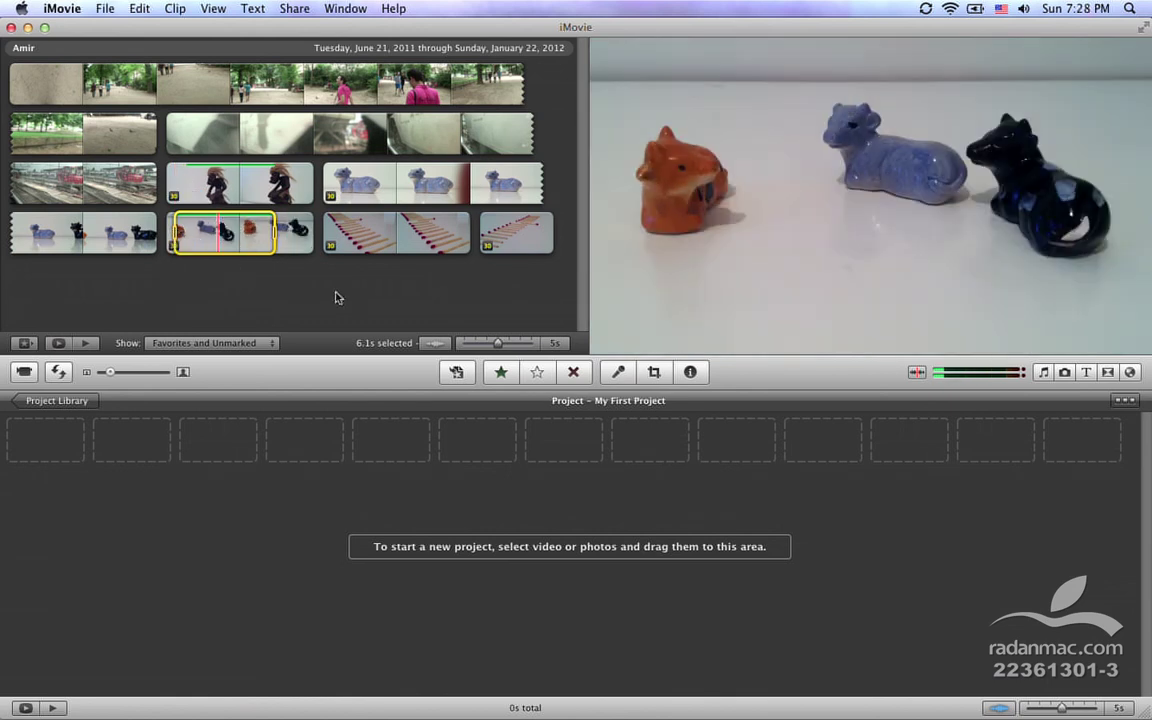
# Step: Unmark both favorite ranges together in the Favorites Only view, and show Favorites and Unmarked again
pyautogui.click(262, 344)
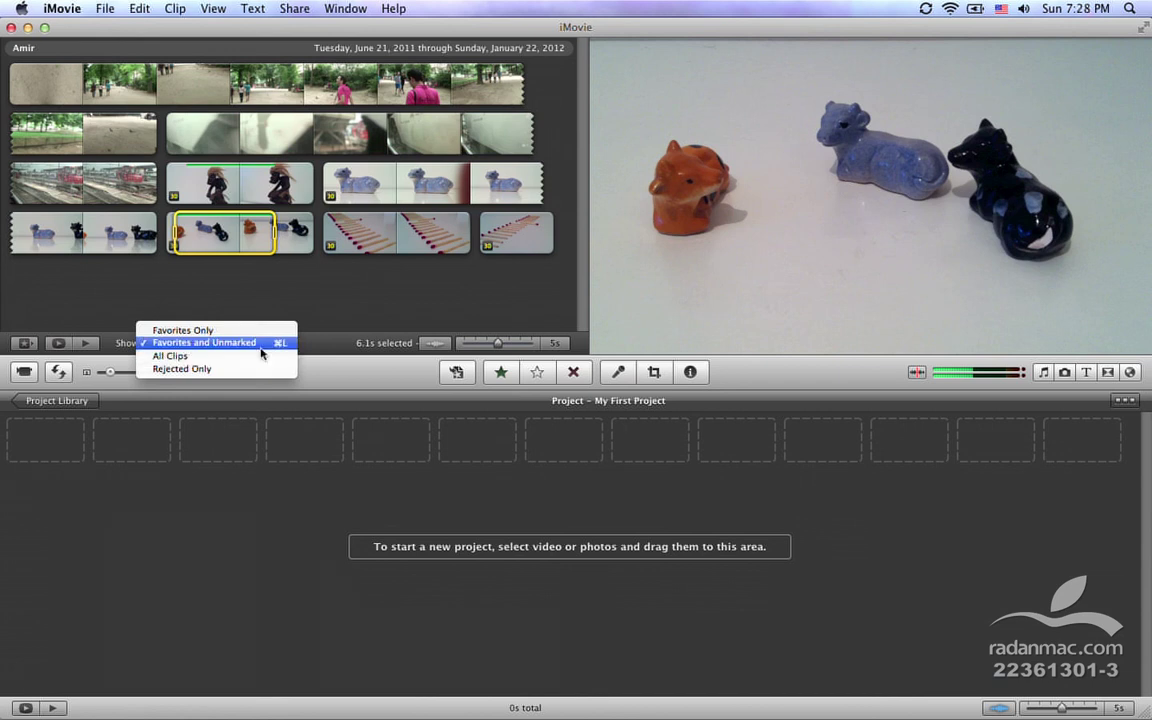
pyautogui.click(245, 330)
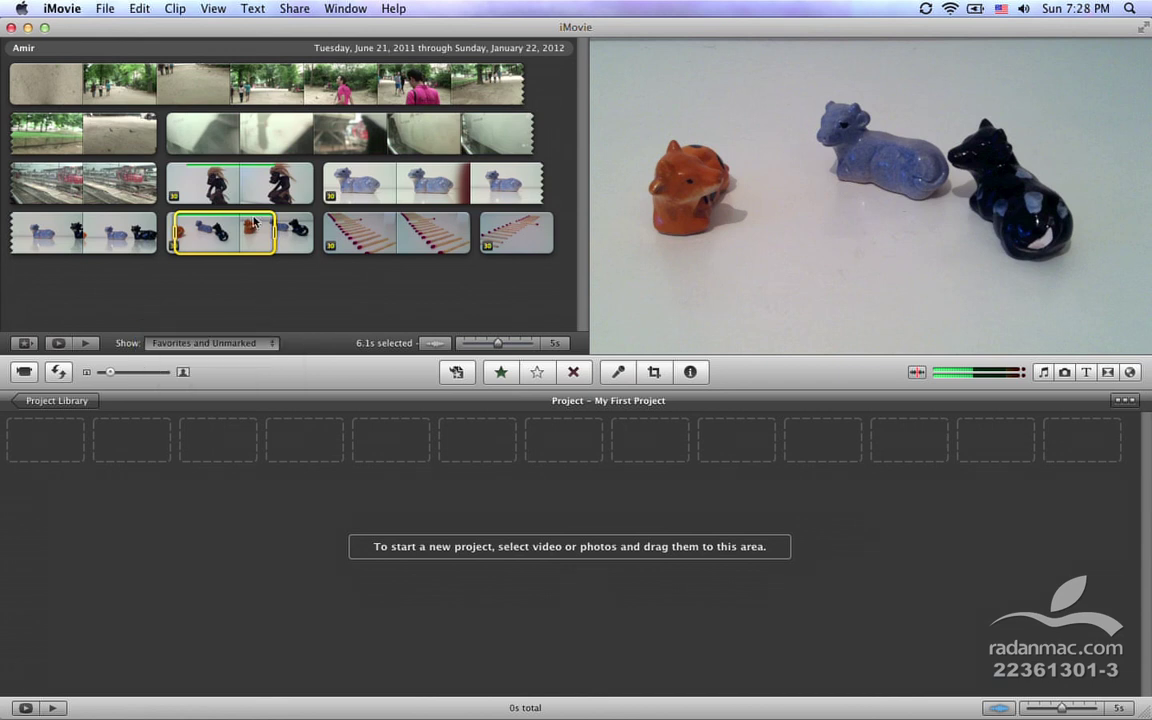
pyautogui.keyDown('super'); pyautogui.click(140, 88); pyautogui.keyUp('super')
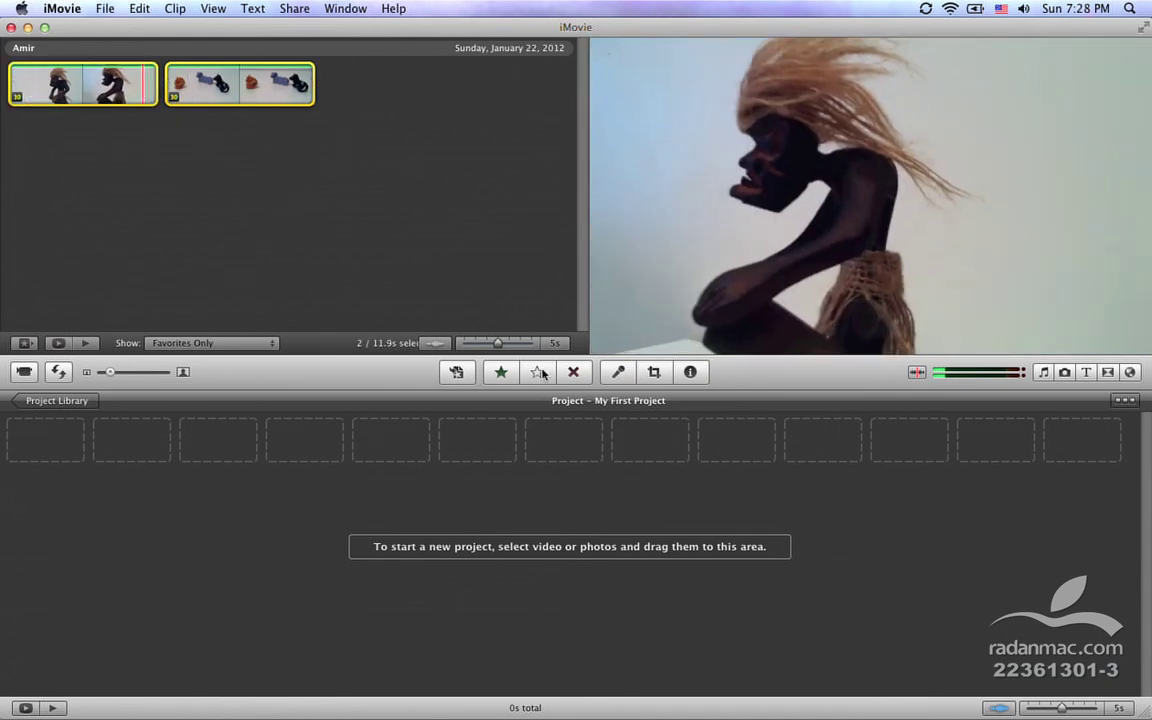
pyautogui.press('u')
pyautogui.click(215, 343)
pyautogui.click(230, 355)
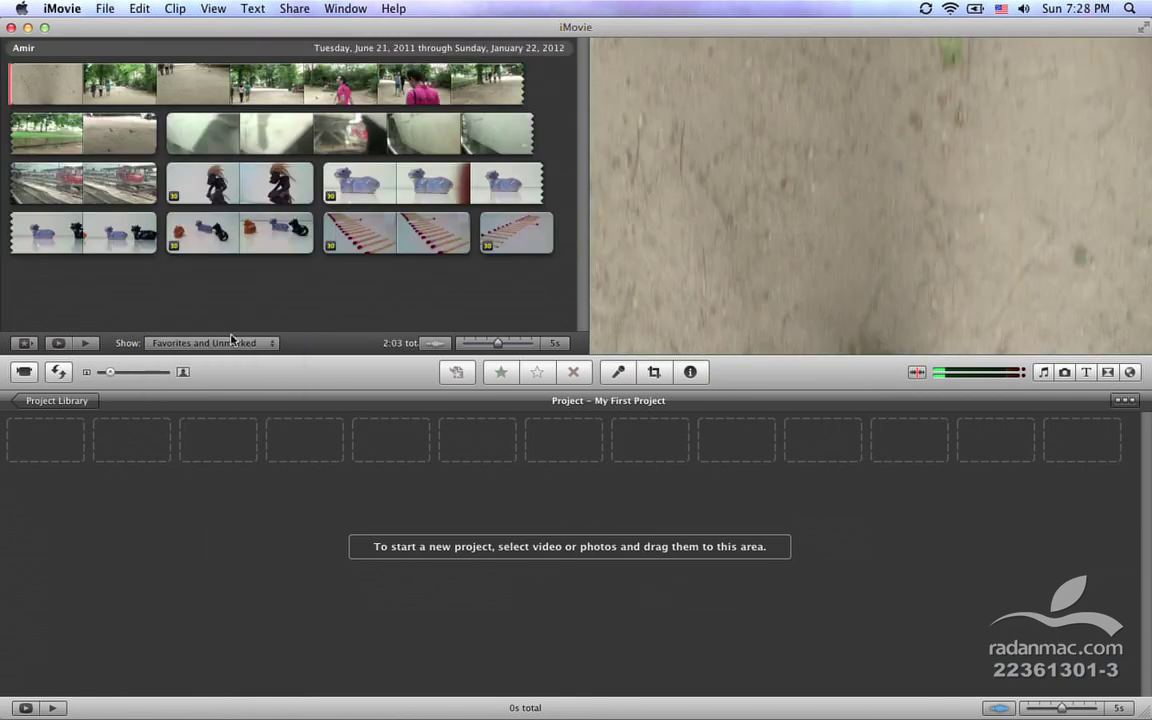